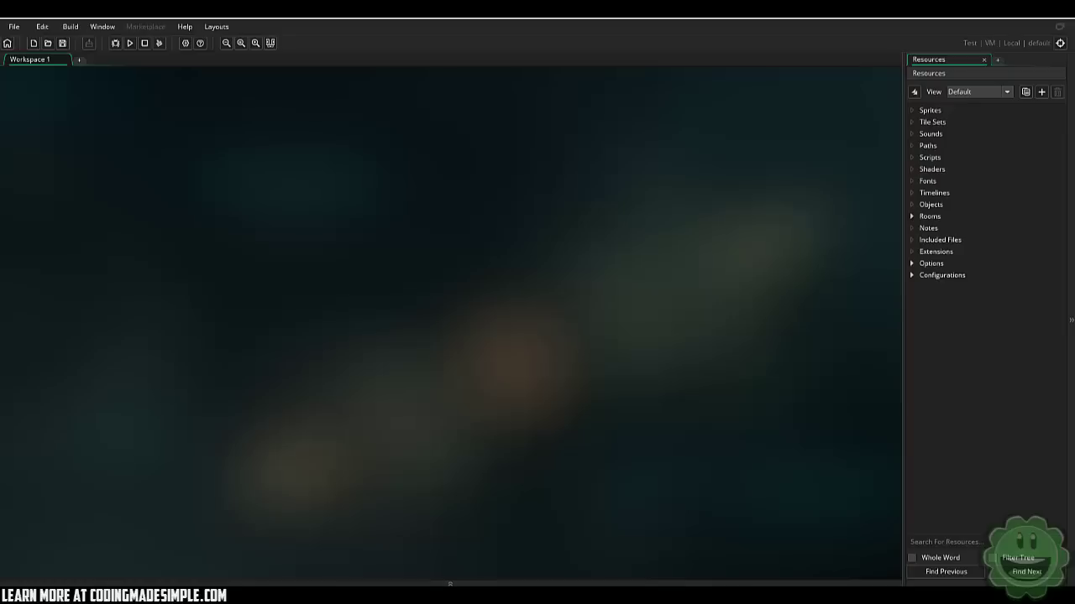
# - Create a new sprite and centre its origin with the Middle Center preset
pyautogui.rightClick(929, 111)
pyautogui.click(934, 114)
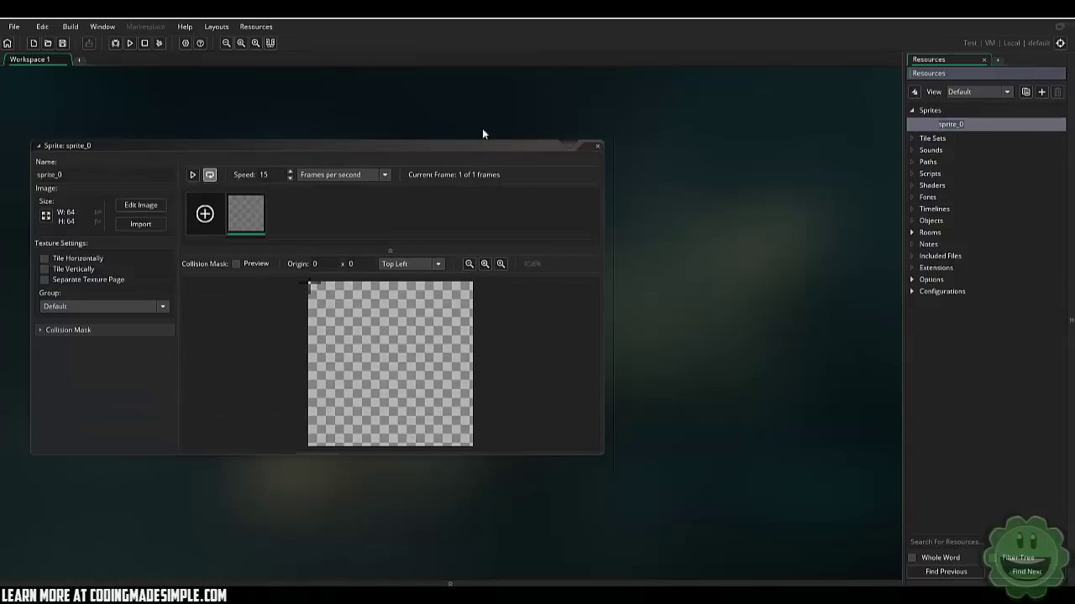
pyautogui.moveTo(401, 147); pyautogui.dragTo(495, 131)
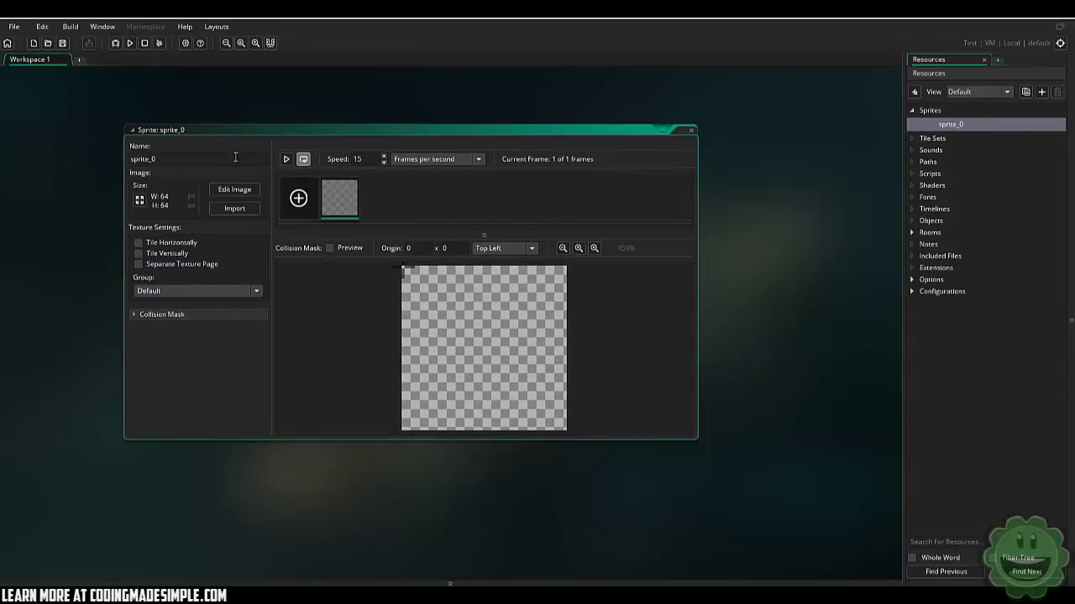
pyautogui.click(355, 293)
pyautogui.click(480, 351)
pyautogui.hotkey('ctrl', 'z')
pyautogui.click(531, 249)
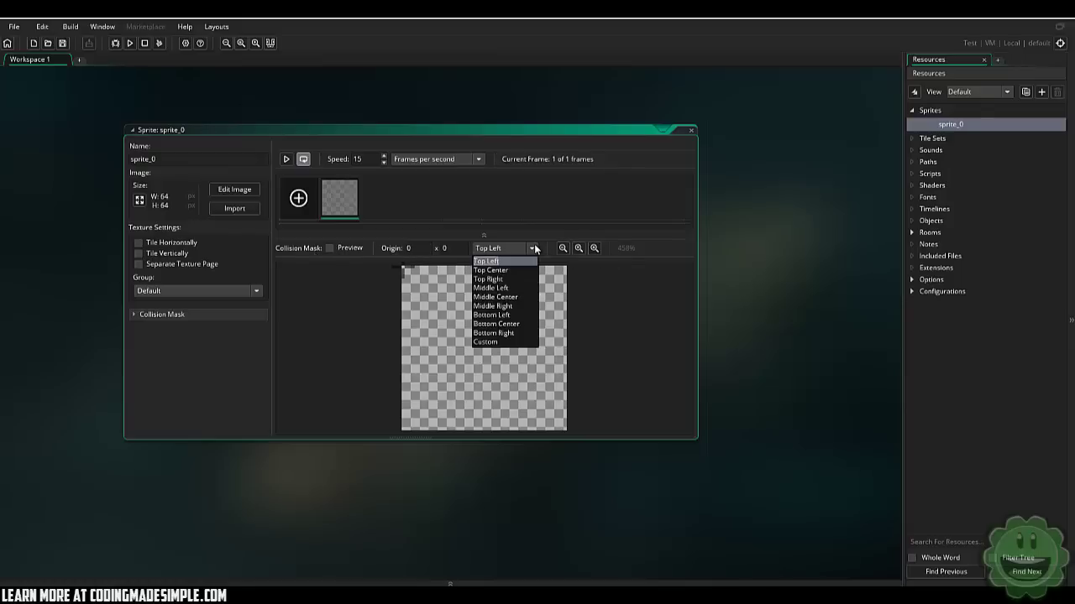
pyautogui.click(510, 298)
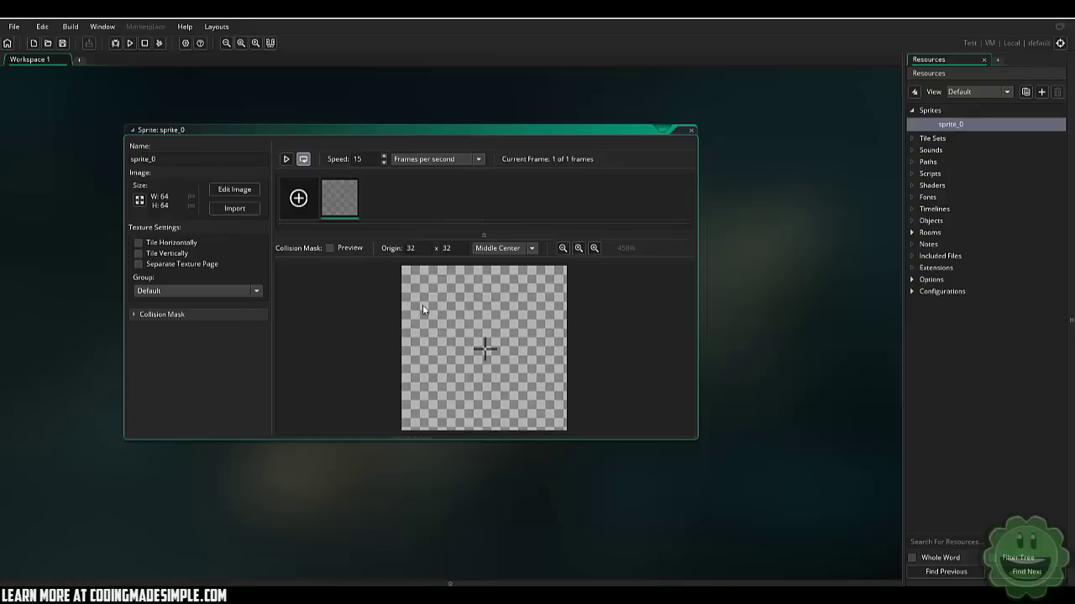
# - Cancel the image import, open the sprite in the image editor, and pick blue
pyautogui.click(237, 209)
pyautogui.click(524, 27)
pyautogui.click(234, 190)
pyautogui.click(765, 189)
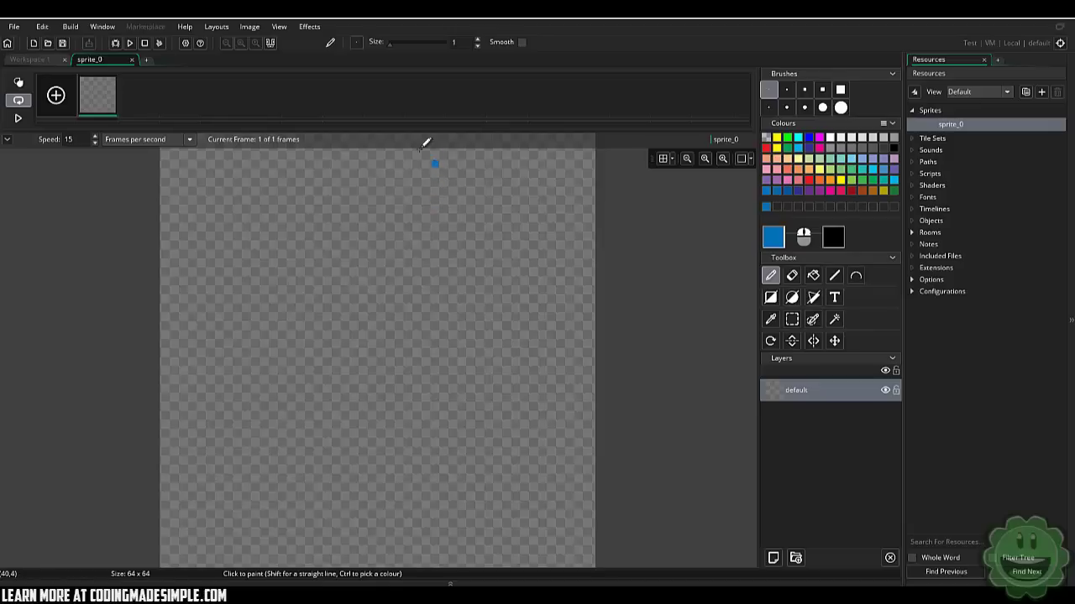
# - Draw a blue circle outline and fill its interior with blue
pyautogui.moveTo(434, 161)
pyautogui.mouseDown()
pyautogui.moveTo(304, 144)
pyautogui.moveTo(213, 237)
pyautogui.moveTo(200, 381)
pyautogui.moveTo(235, 476)
pyautogui.moveTo(342, 543)
pyautogui.moveTo(452, 549)
pyautogui.moveTo(524, 507)
pyautogui.moveTo(564, 419)
pyautogui.moveTo(561, 317)
pyautogui.moveTo(519, 214)
pyautogui.moveTo(433, 153)
pyautogui.mouseUp()
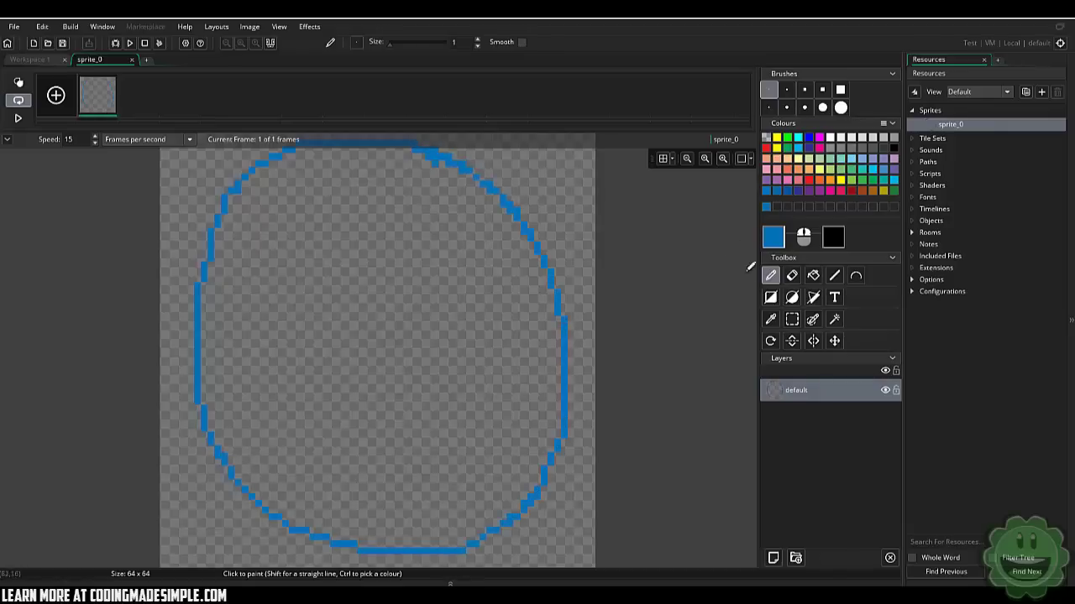
pyautogui.click(813, 276)
pyautogui.click(428, 298)
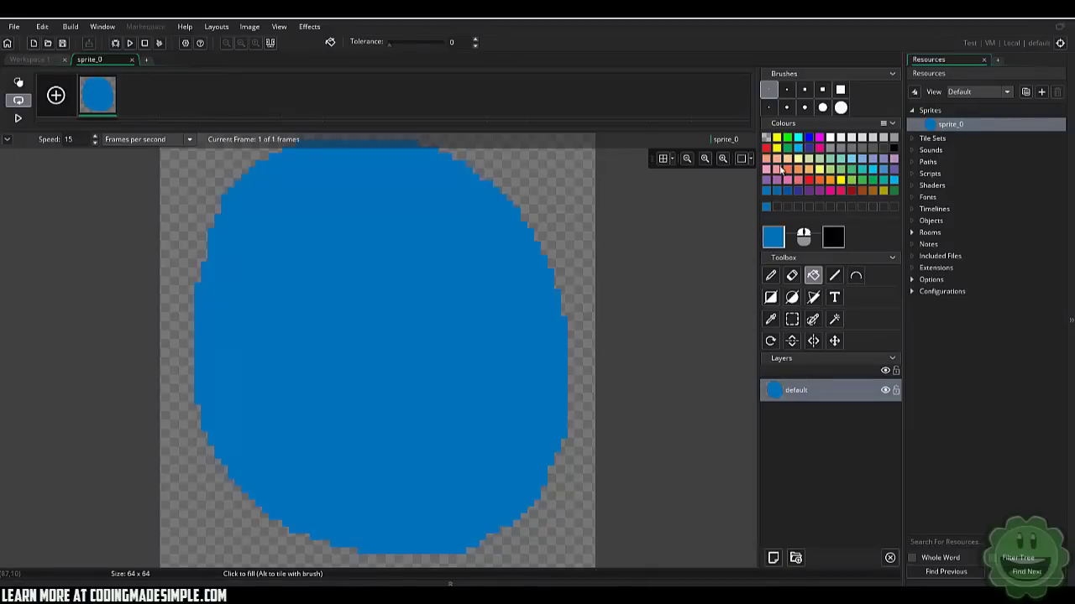
# - In black, paint two eyes, a curved smile and a small square nose
pyautogui.click(893, 149)
pyautogui.click(771, 278)
pyautogui.moveTo(295, 245)
pyautogui.mouseDown()
pyautogui.moveTo(294, 268)
pyautogui.moveTo(307, 263)
pyautogui.mouseUp()
pyautogui.click(319, 271)
pyautogui.hotkey('ctrl', 'z')
pyautogui.moveTo(449, 244)
pyautogui.mouseDown()
pyautogui.moveTo(451, 277)
pyautogui.moveTo(440, 286)
pyautogui.mouseUp()
pyautogui.moveTo(230, 354)
pyautogui.mouseDown()
pyautogui.moveTo(296, 449)
pyautogui.moveTo(355, 470)
pyautogui.moveTo(442, 471)
pyautogui.moveTo(490, 425)
pyautogui.moveTo(512, 368)
pyautogui.moveTo(511, 329)
pyautogui.moveTo(481, 445)
pyautogui.moveTo(381, 473)
pyautogui.moveTo(288, 448)
pyautogui.moveTo(234, 343)
pyautogui.moveTo(277, 442)
pyautogui.moveTo(353, 479)
pyautogui.moveTo(452, 462)
pyautogui.moveTo(506, 401)
pyautogui.moveTo(520, 329)
pyautogui.mouseUp()
pyautogui.moveTo(372, 333); pyautogui.dragTo(377, 334)
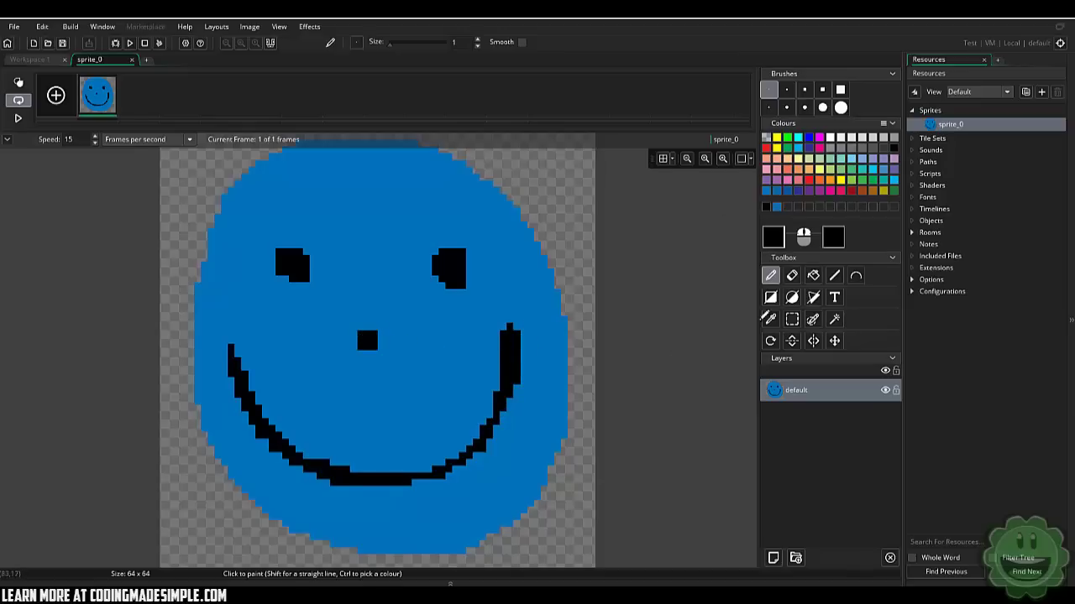
# - Add a new layer, scribble mint green over the face, and try reordering the layer
pyautogui.click(773, 559)
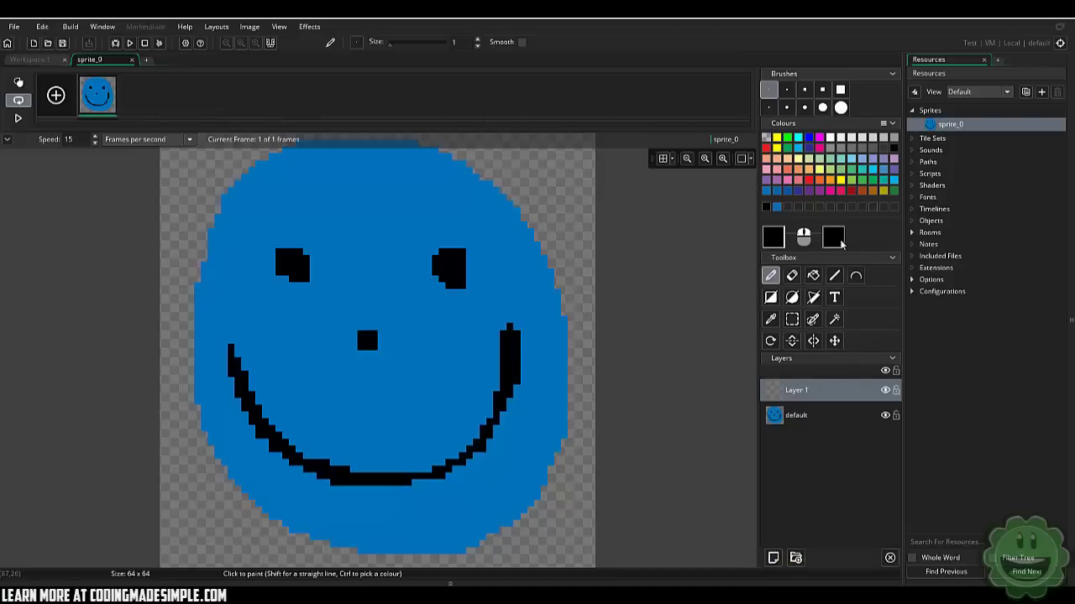
pyautogui.click(833, 165)
pyautogui.moveTo(355, 252)
pyautogui.mouseDown()
pyautogui.moveTo(324, 307)
pyautogui.moveTo(409, 357)
pyautogui.mouseUp()
pyautogui.moveTo(811, 391); pyautogui.dragTo(818, 473)
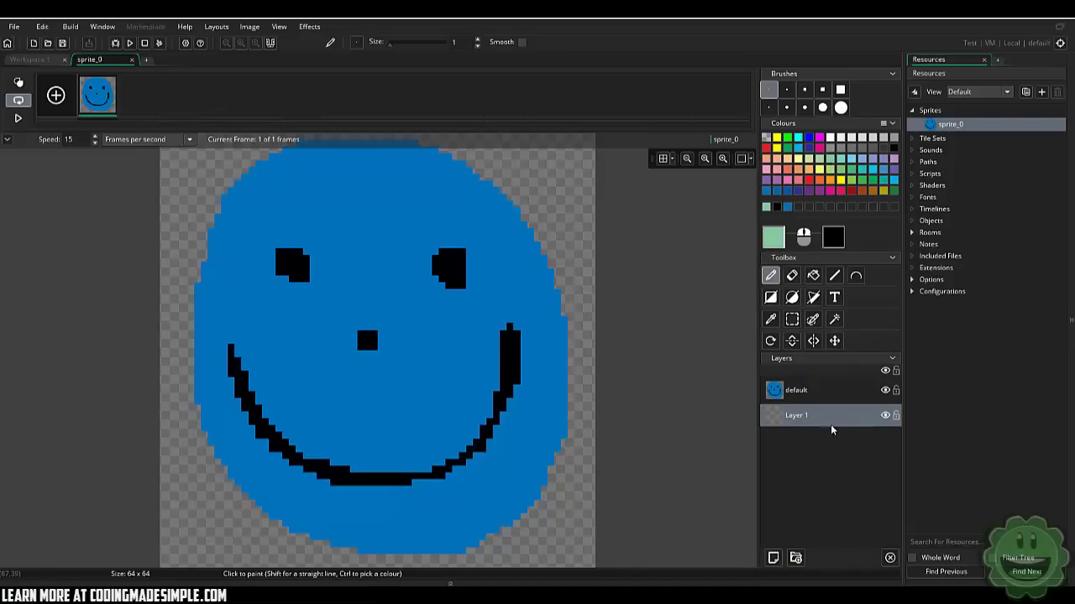
pyautogui.moveTo(828, 417); pyautogui.dragTo(823, 383)
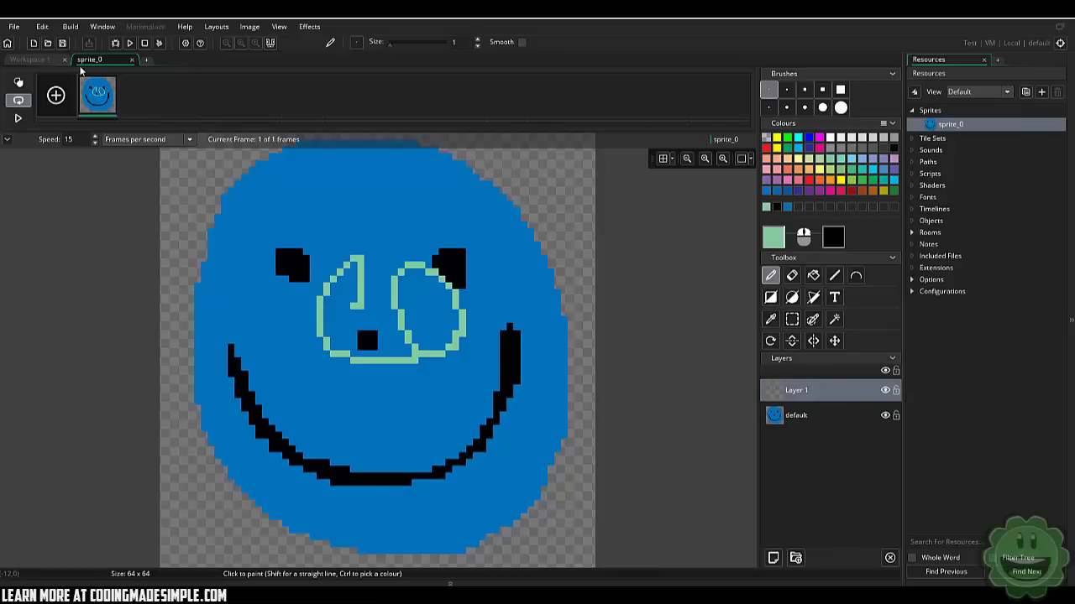
# - Add a blank second animation frame, test pasting the outline, and undo the strokes
pyautogui.click(56, 98)
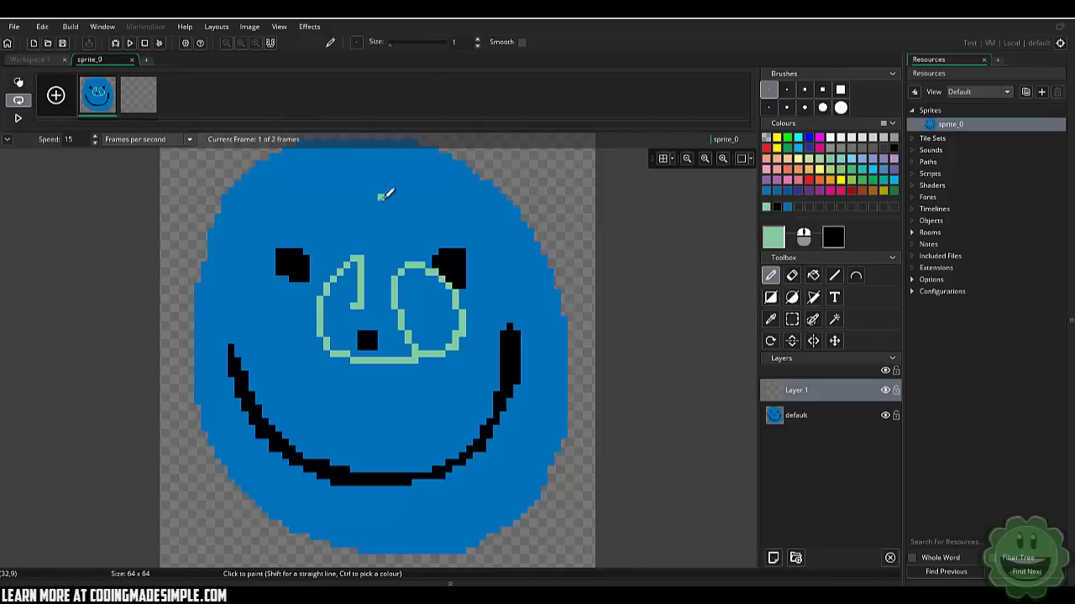
pyautogui.hotkey('ctrl', 'v')
pyautogui.click(138, 94)
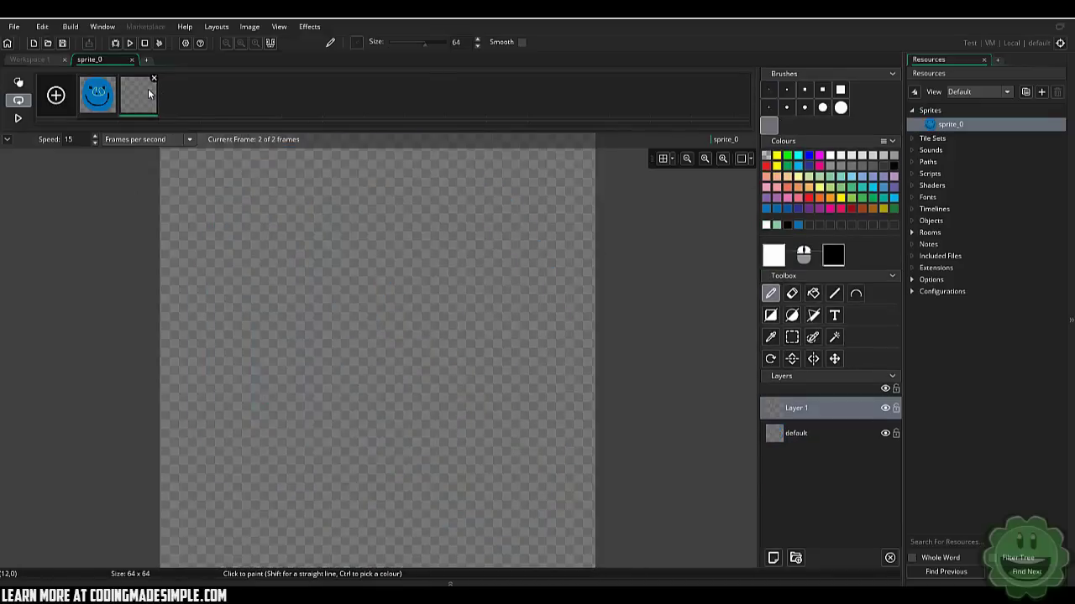
pyautogui.moveTo(412, 341)
pyautogui.mouseDown()
pyautogui.moveTo(288, 384)
pyautogui.moveTo(394, 231)
pyautogui.moveTo(461, 364)
pyautogui.moveTo(369, 470)
pyautogui.moveTo(504, 504)
pyautogui.moveTo(244, 504)
pyautogui.mouseUp()
pyautogui.hotkey('ctrl', 'z')
pyautogui.hotkey('ctrl', 'z')
pyautogui.hotkey('ctrl', 'z')
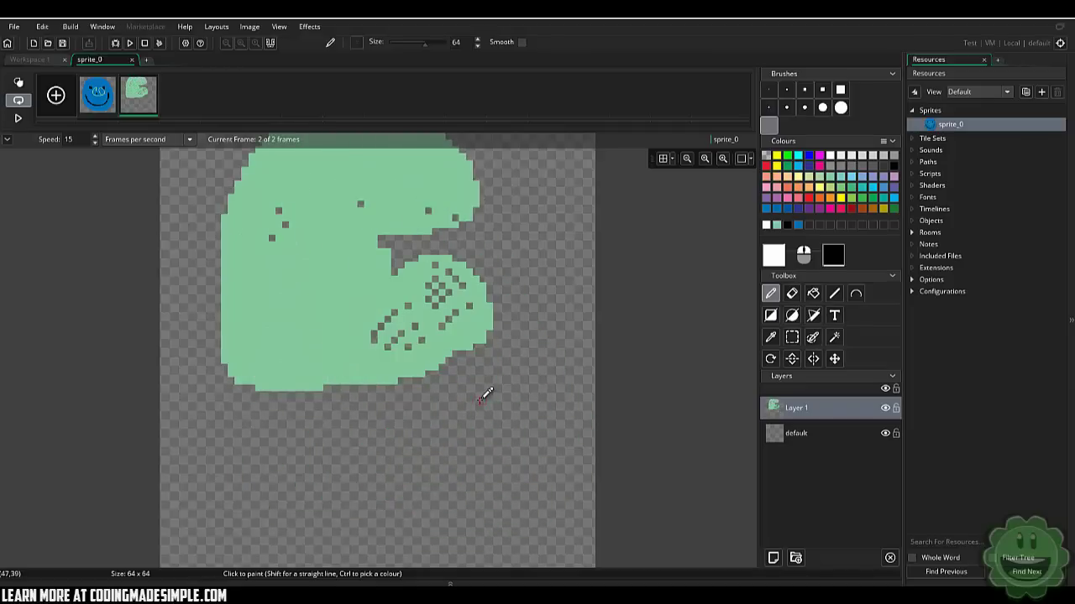
pyautogui.click(97, 95)
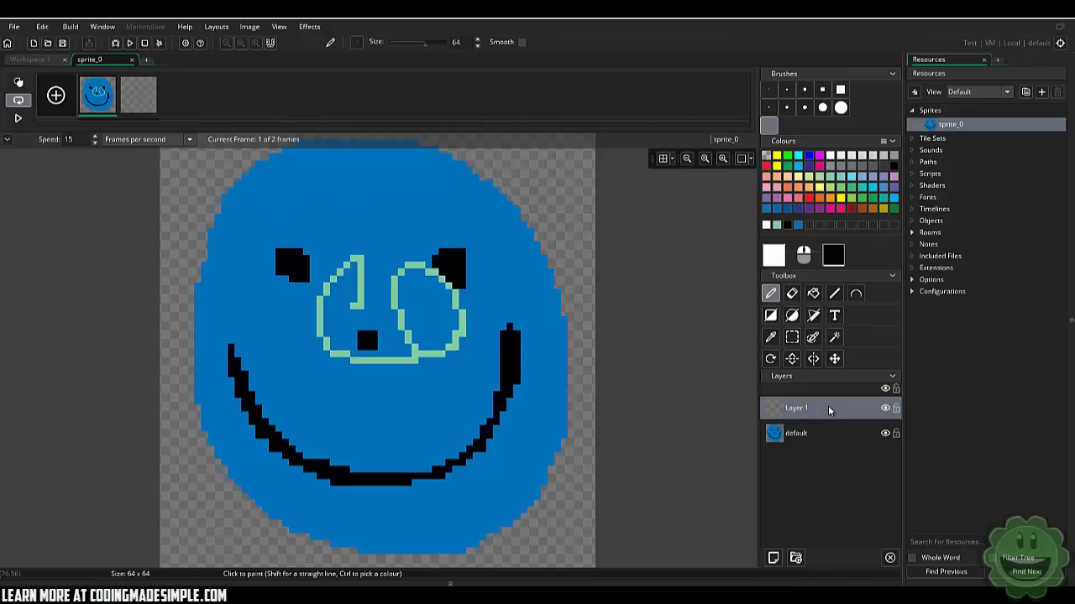
pyautogui.hotkey('ctrl', 'a')
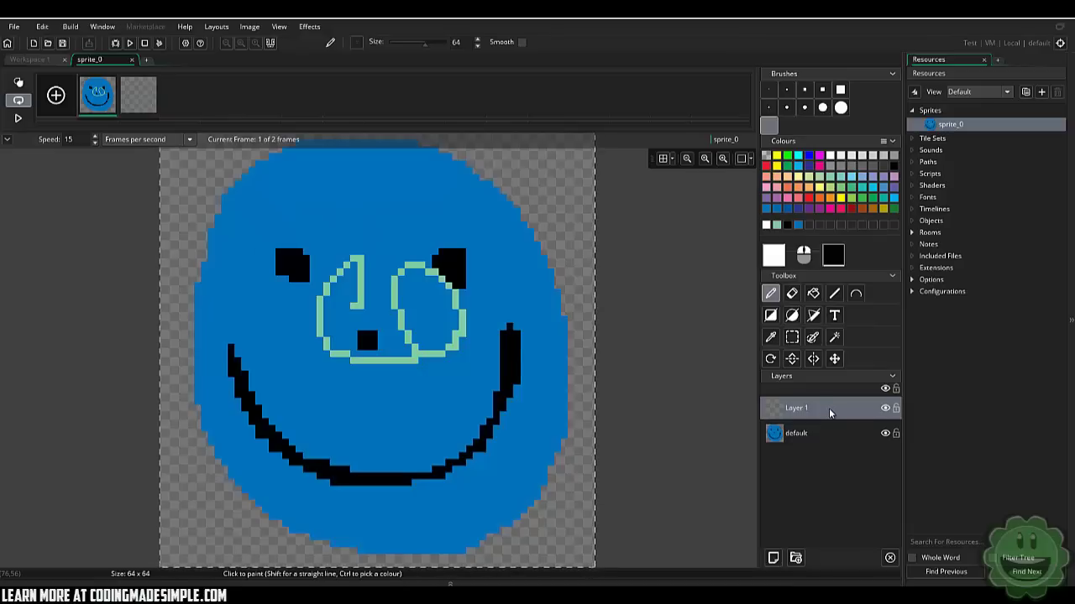
pyautogui.moveTo(420, 318); pyautogui.dragTo(465, 385)
pyautogui.hotkey('ctrl', 'z')
pyautogui.hotkey('ctrl', 'z')
pyautogui.hotkey('ctrl', 'z')
pyautogui.hotkey('ctrl', 'z')
pyautogui.hotkey('ctrl', 'z')
pyautogui.hotkey('ctrl', 'z')
# - Stamp several copies of the outline on frame 2, then undo them all
pyautogui.click(148, 108)
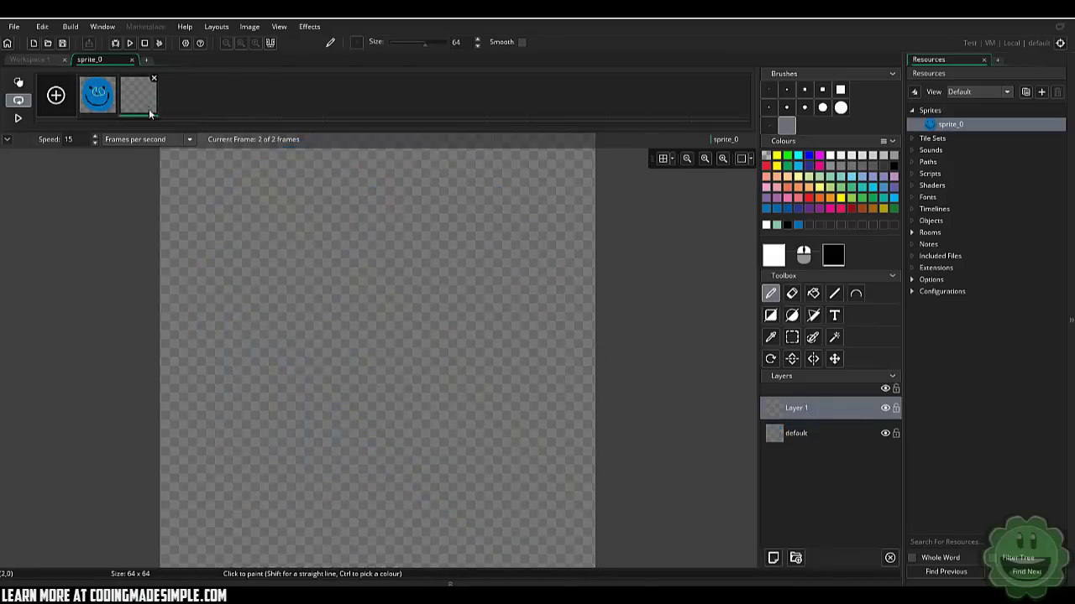
pyautogui.hotkey('ctrl', 'v')
pyautogui.click(259, 247)
pyautogui.click(473, 269)
pyautogui.click(277, 430)
pyautogui.click(487, 372)
pyautogui.click(469, 537)
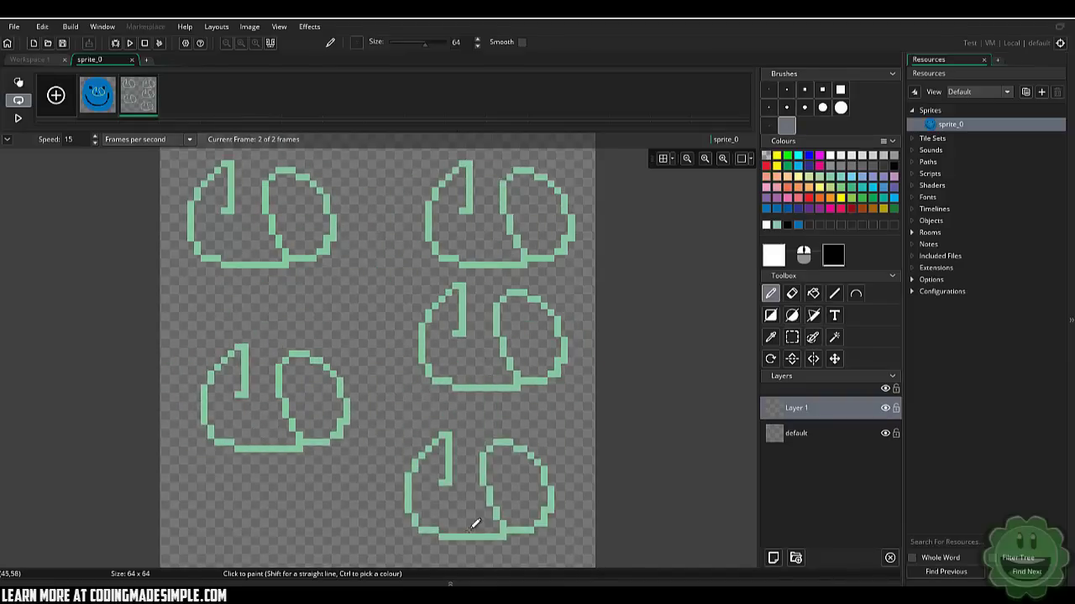
pyautogui.click(289, 546)
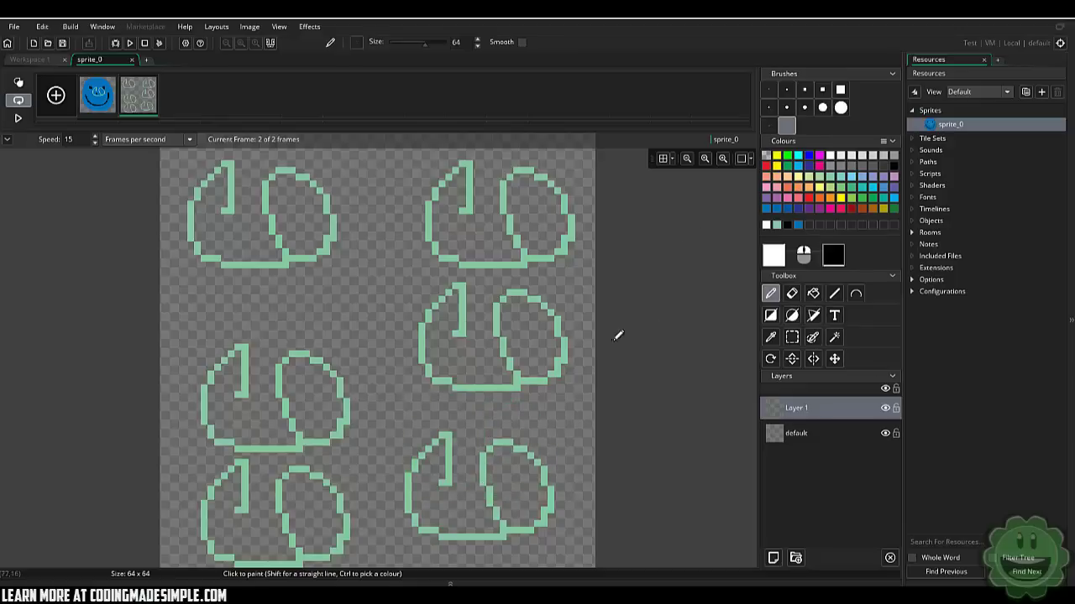
pyautogui.click(332, 307)
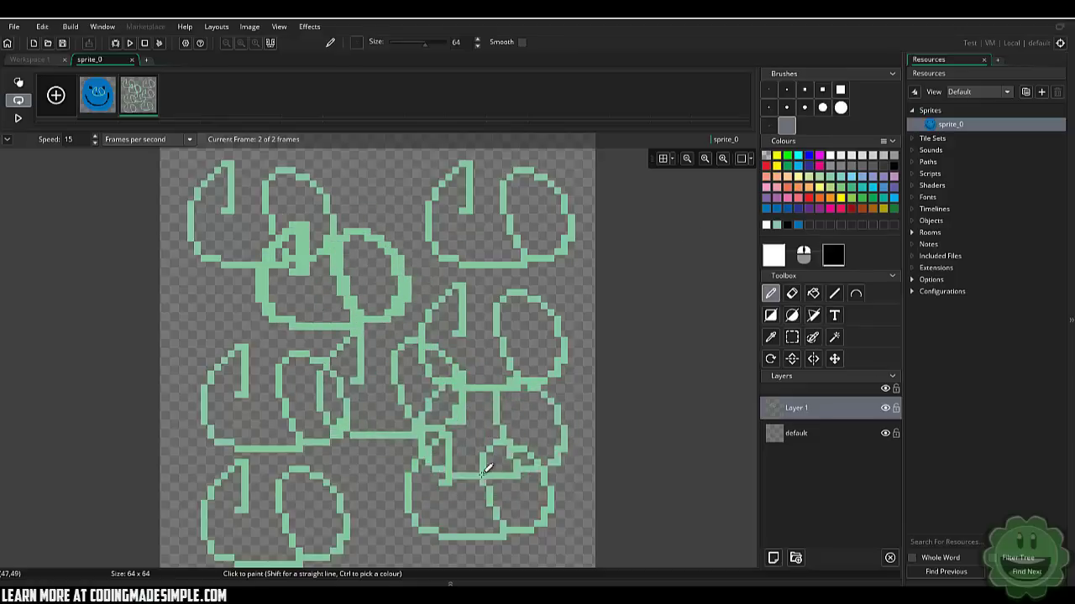
pyautogui.hotkey('ctrl', 'z')
pyautogui.hotkey('ctrl', 'z')
pyautogui.hotkey('ctrl', 'z')
pyautogui.hotkey('ctrl', 'z')
pyautogui.hotkey('ctrl', 'z')
pyautogui.hotkey('ctrl', 'z')
pyautogui.hotkey('ctrl', 'z')
pyautogui.hotkey('ctrl', 'z')
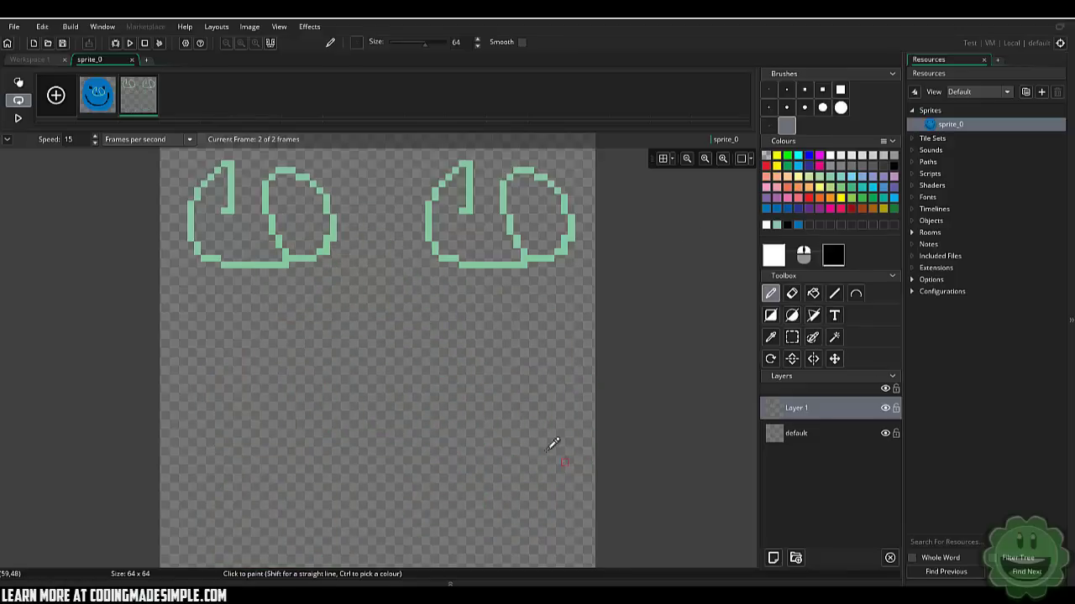
pyautogui.click(97, 94)
pyautogui.hotkey('ctrl', 'z')
pyautogui.hotkey('ctrl', 'z')
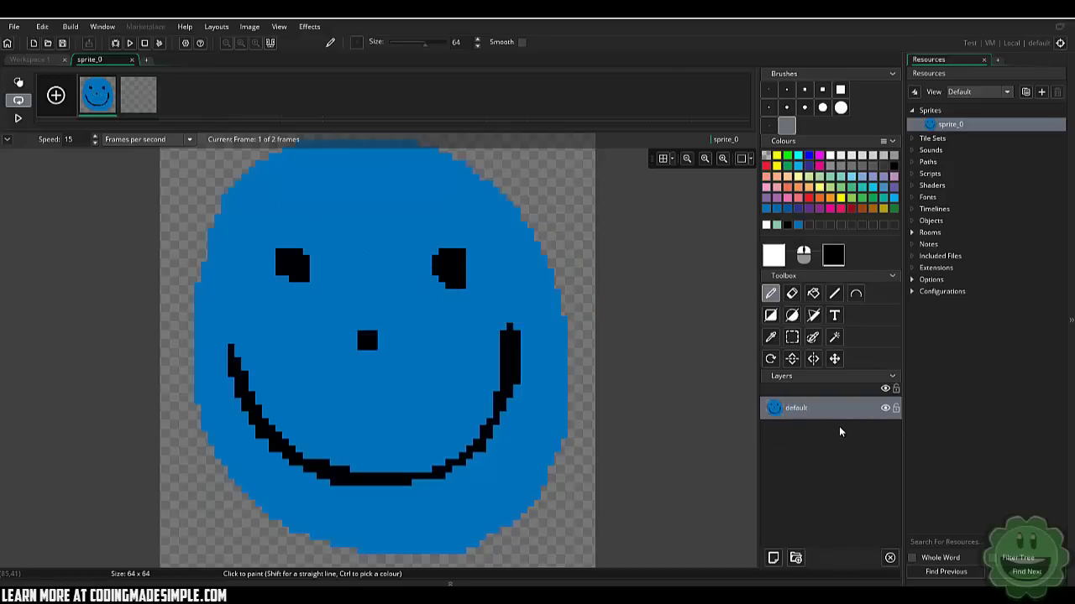
# - Stamp the blue face onto frame 2 and preview the animation
pyautogui.click(138, 94)
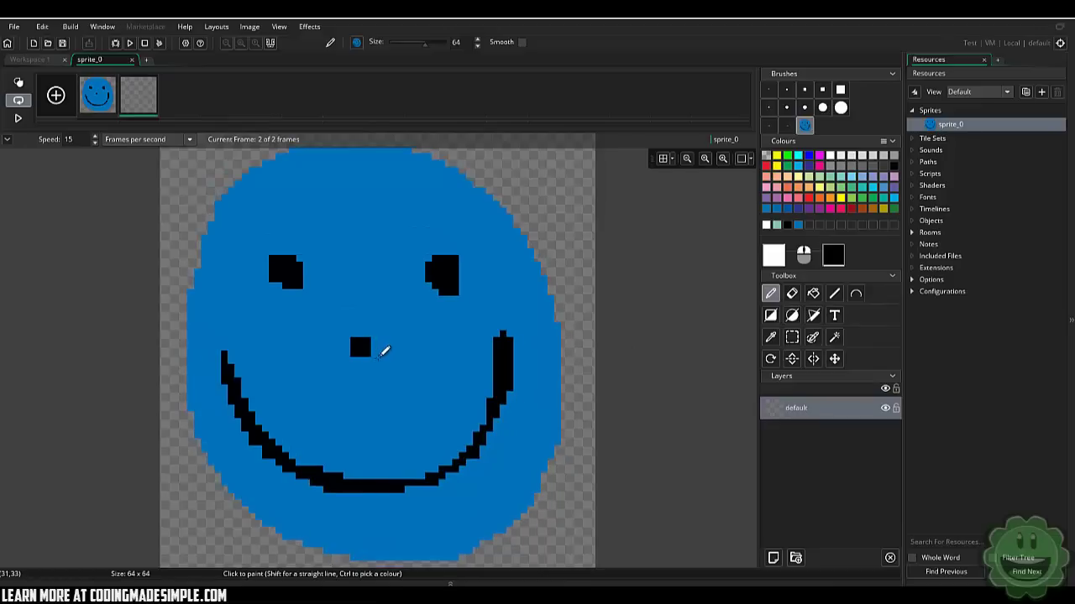
pyautogui.click(382, 351)
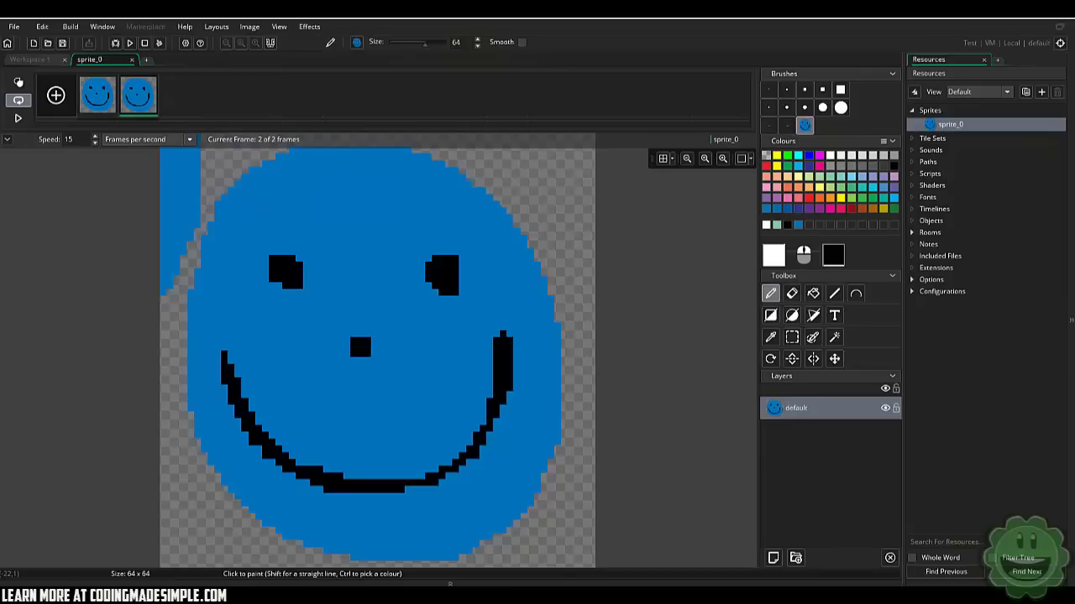
pyautogui.click(18, 119)
pyautogui.click(18, 118)
pyautogui.hotkey('ctrl', 'z')
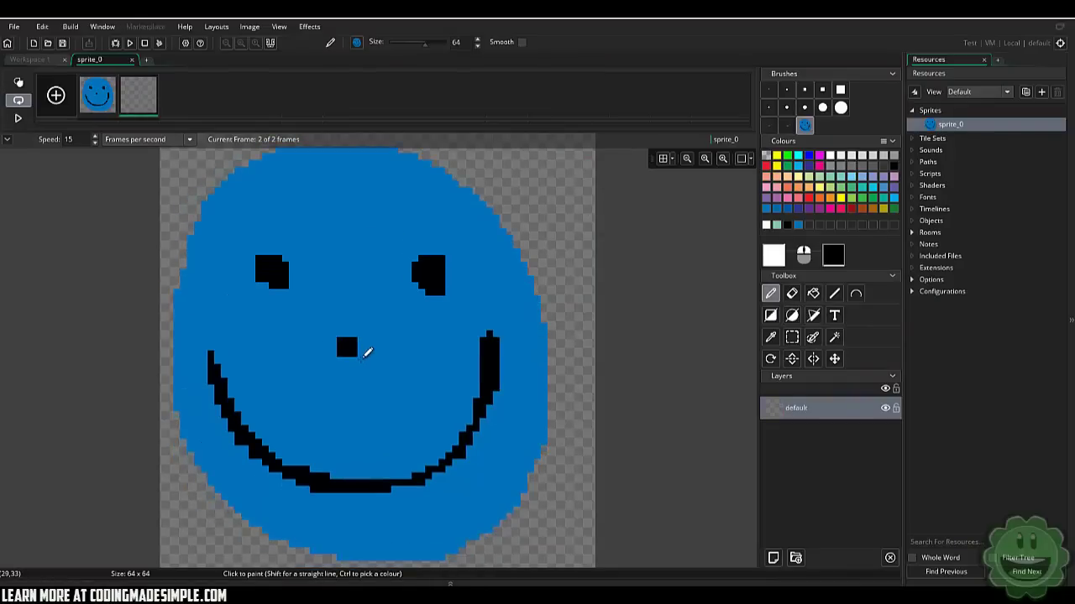
pyautogui.click(364, 348)
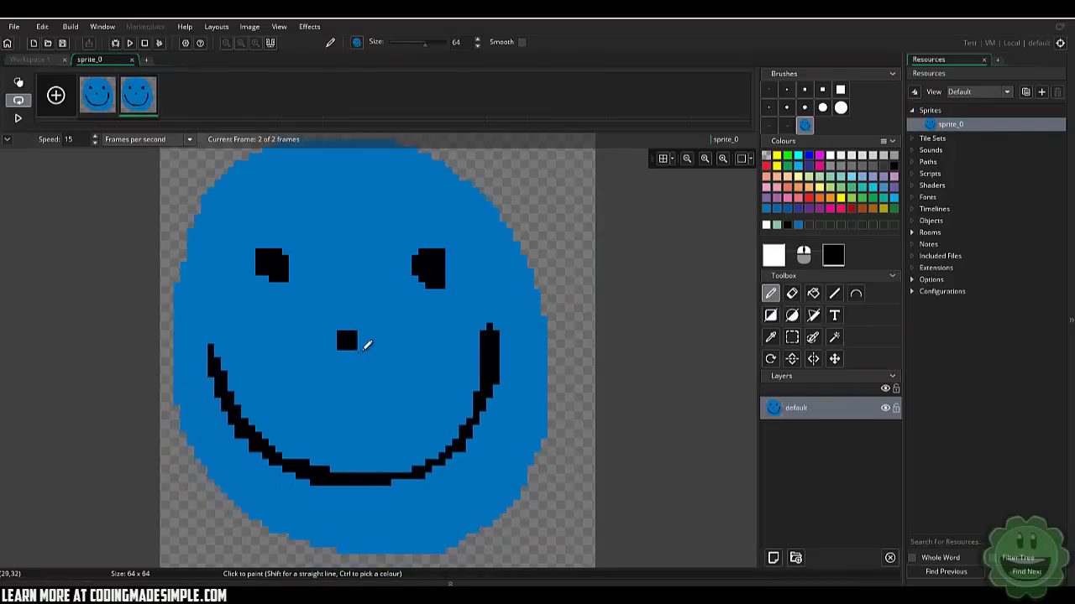
pyautogui.click(97, 97)
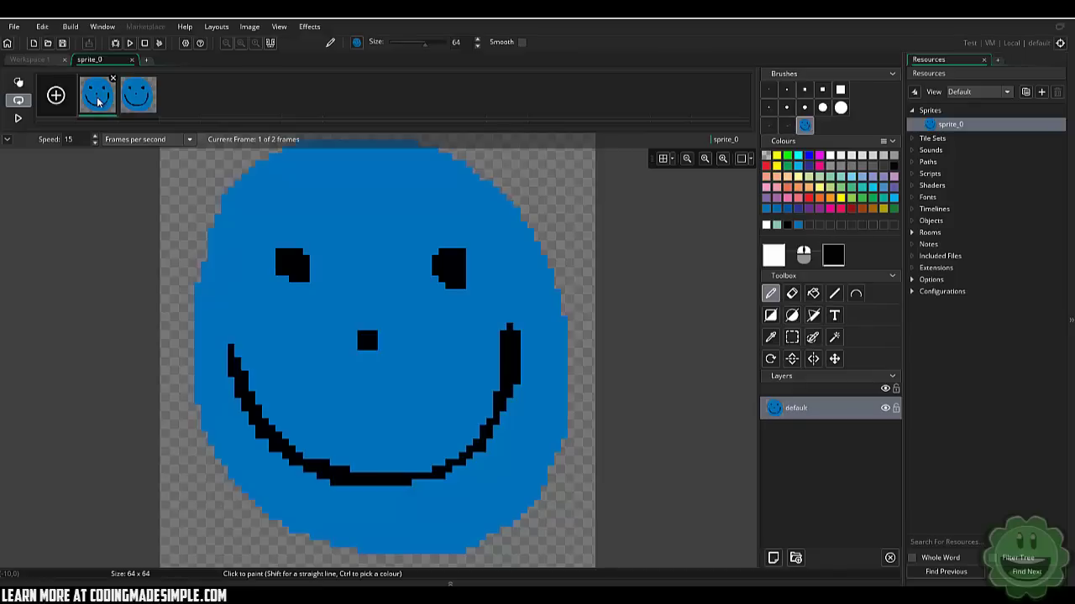
# - Copy frame 1, paste it as a third frame, then request that frame's deletion
pyautogui.rightClick(96, 99)
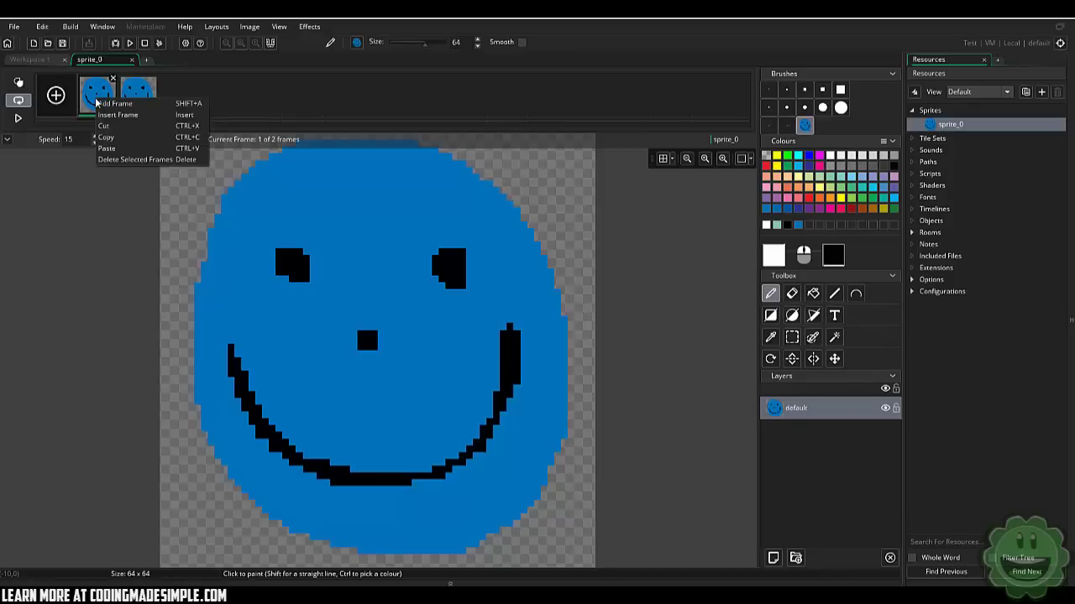
pyautogui.click(128, 139)
pyautogui.rightClick(183, 90)
pyautogui.click(202, 139)
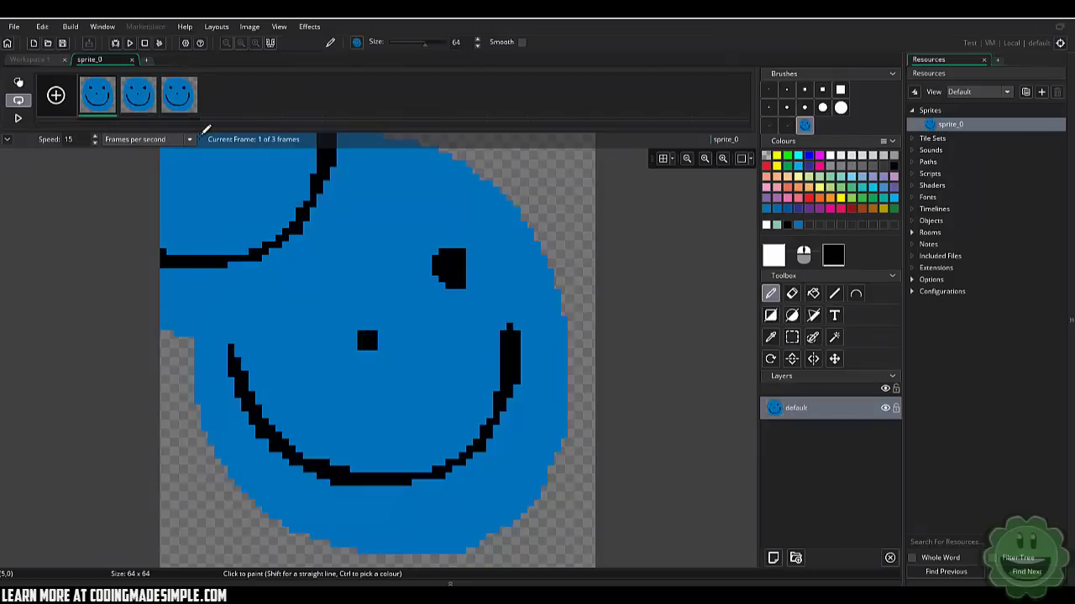
pyautogui.click(180, 99)
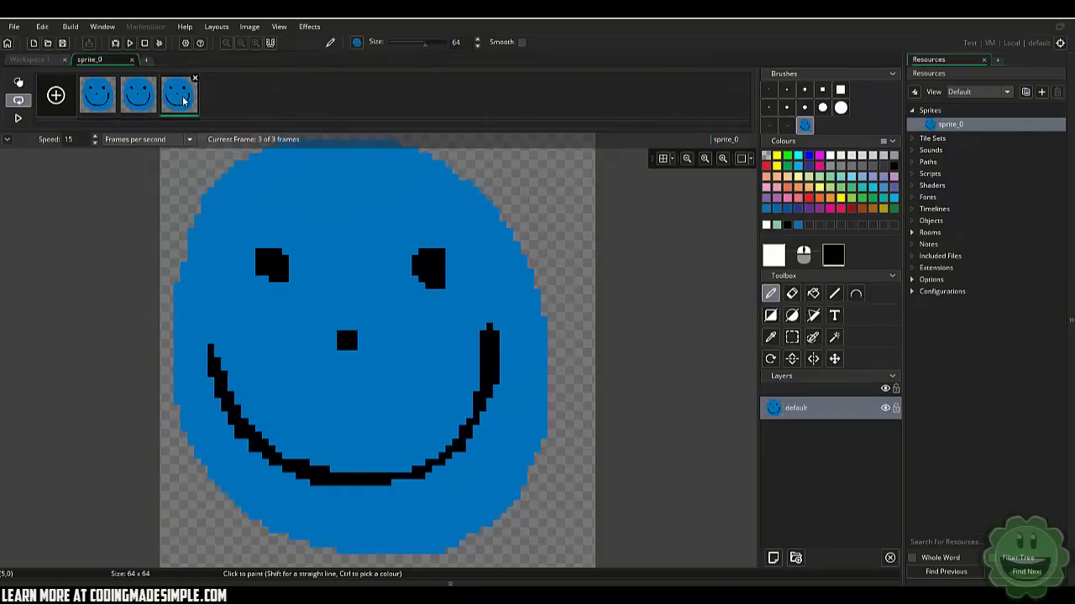
pyautogui.click(195, 78)
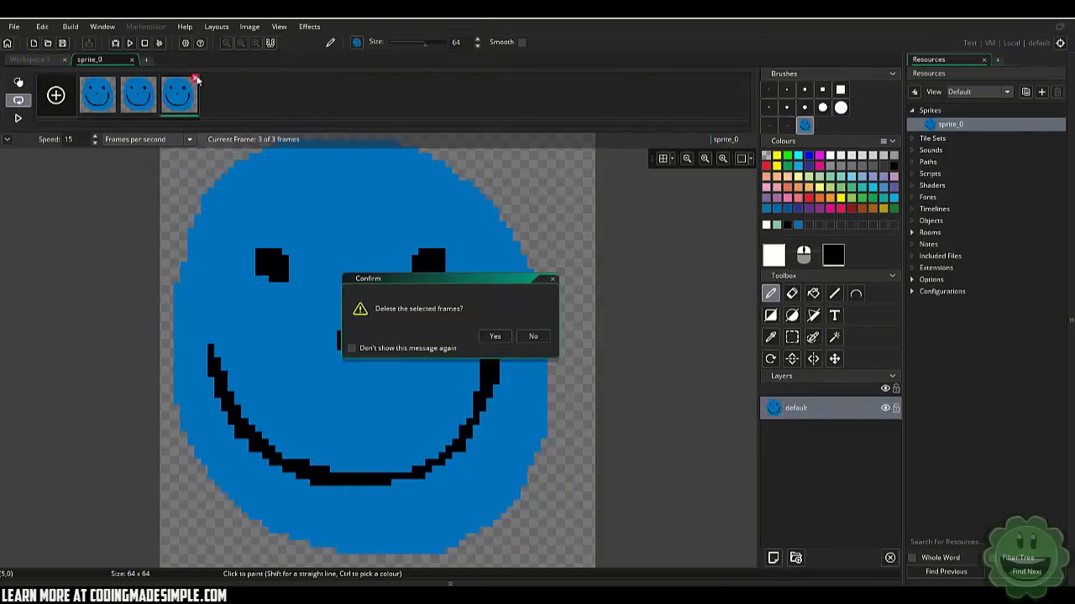
# - Confirm the frame deletion, play and pause the smiley animation, then close the image editor
pyautogui.click(494, 335)
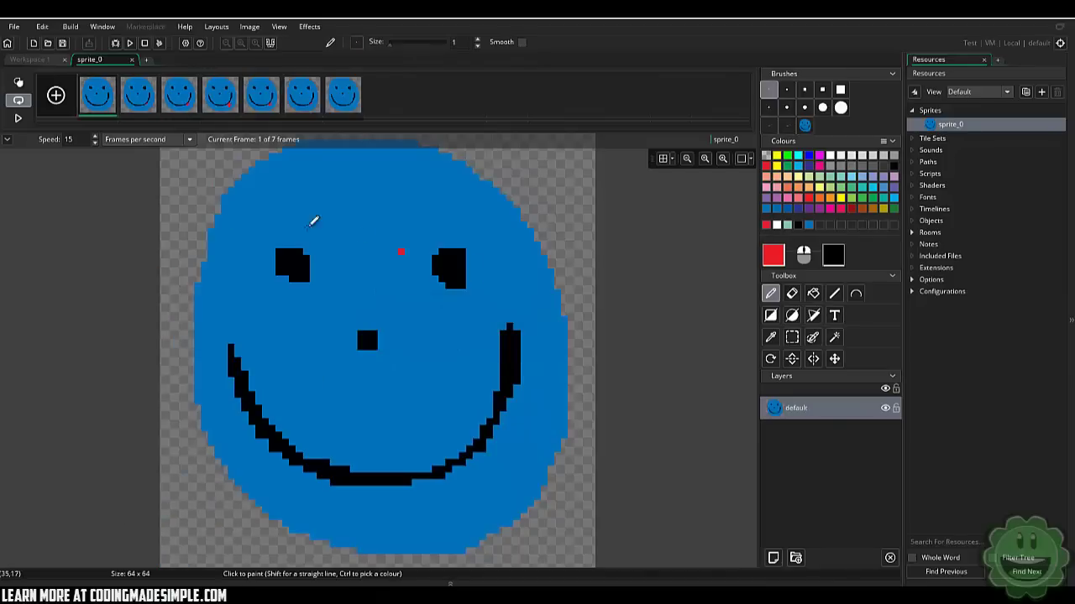
pyautogui.click(17, 118)
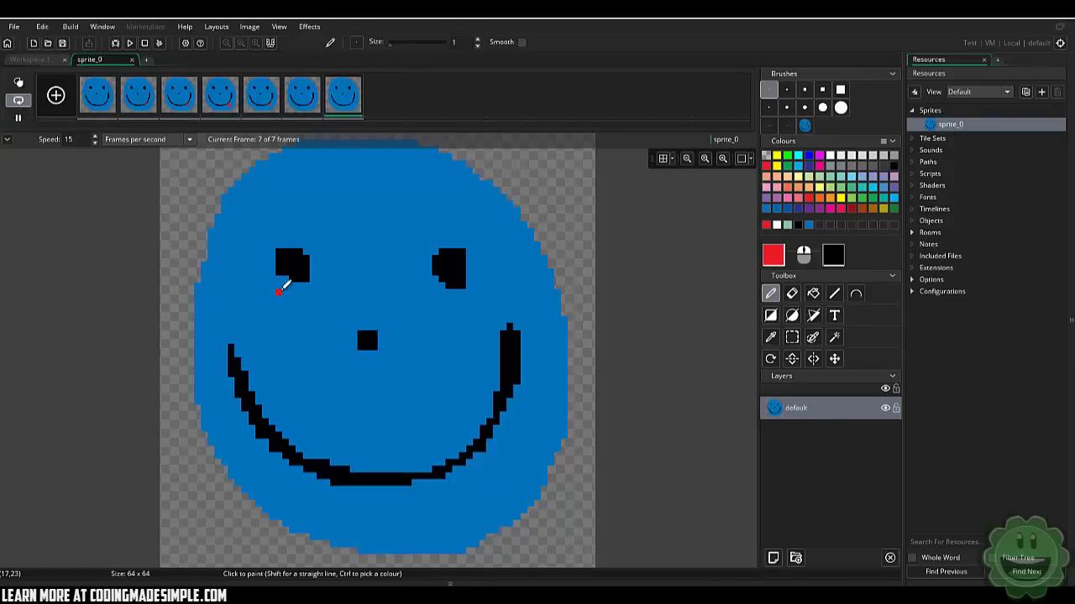
pyautogui.click(24, 123)
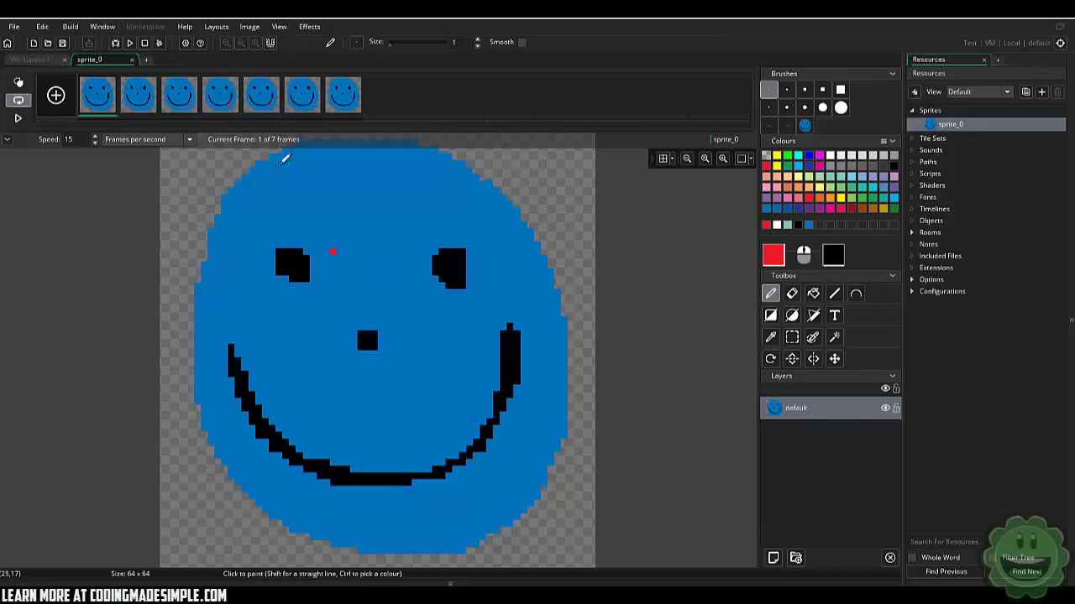
pyautogui.click(131, 59)
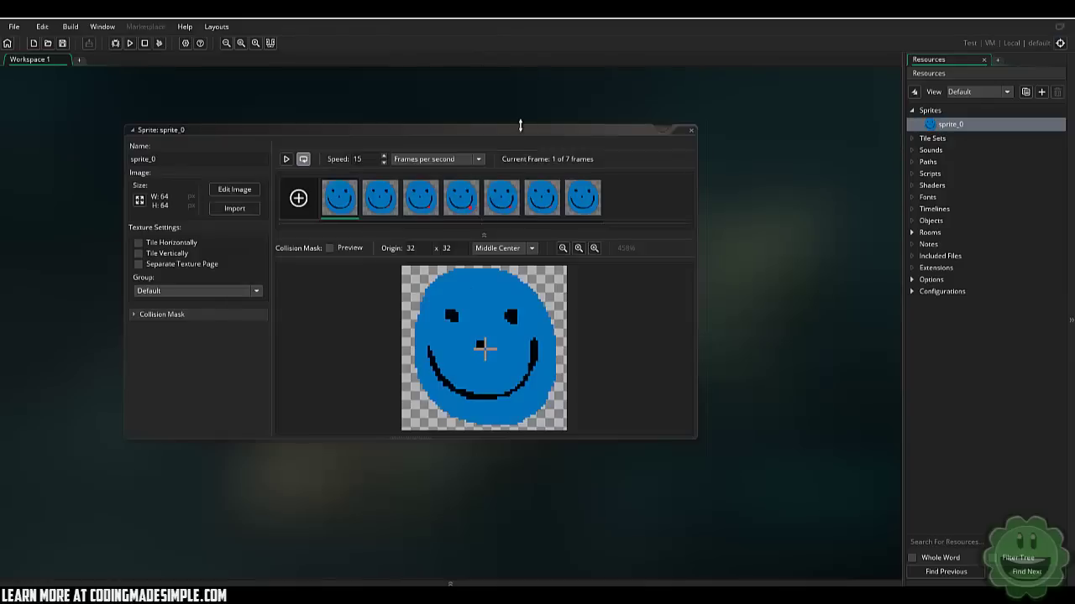
# - Expand Collision Mask, choose Precise (Slow) as the mask type, and close sprite_0's window
pyautogui.moveTo(521, 126); pyautogui.dragTo(589, 111)
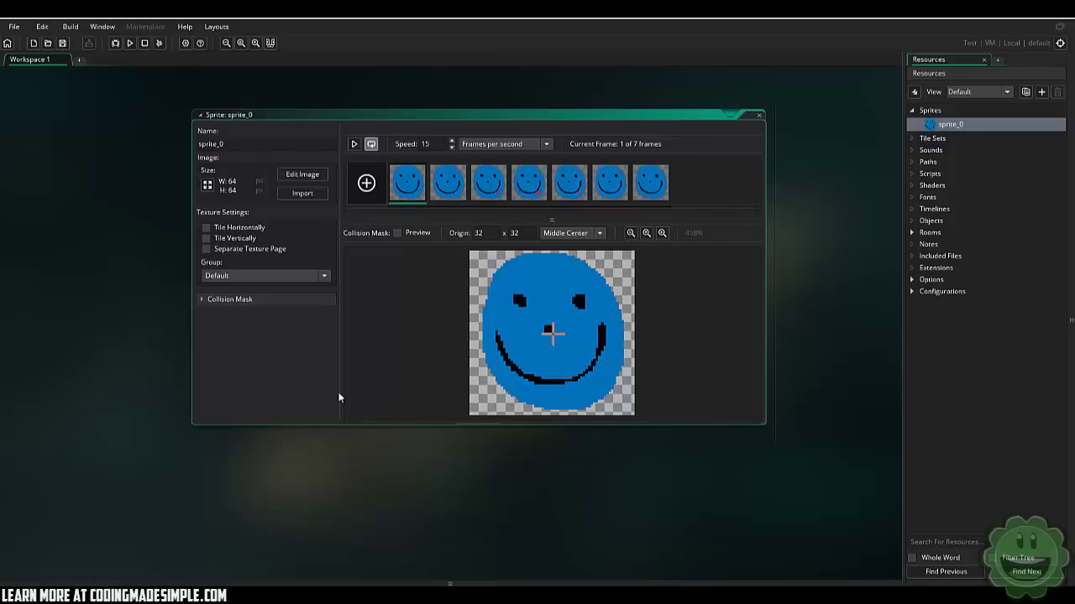
pyautogui.moveTo(672, 117); pyautogui.dragTo(596, 118)
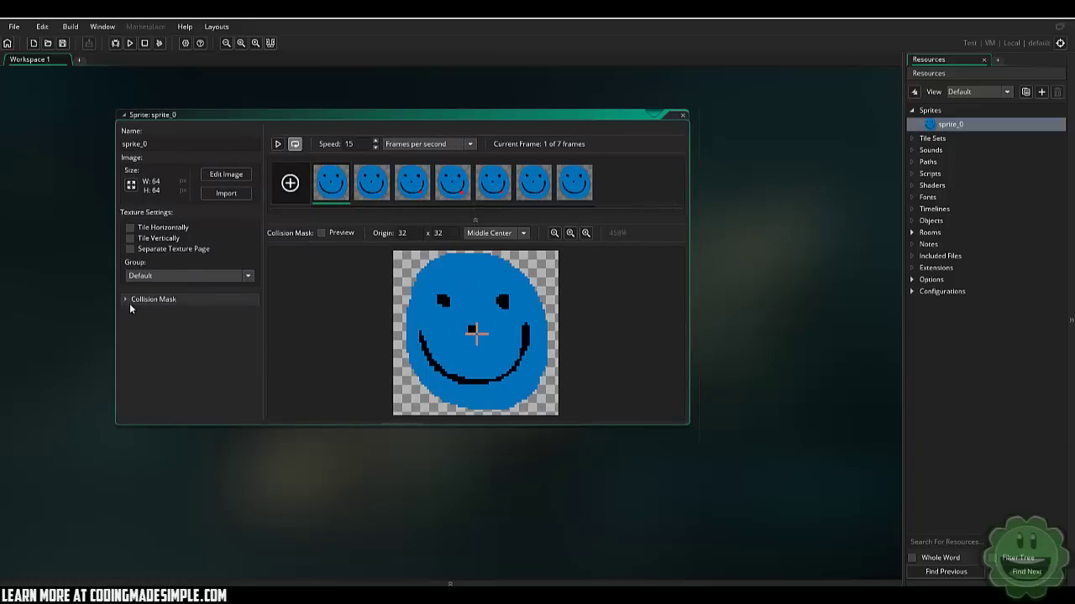
pyautogui.click(128, 300)
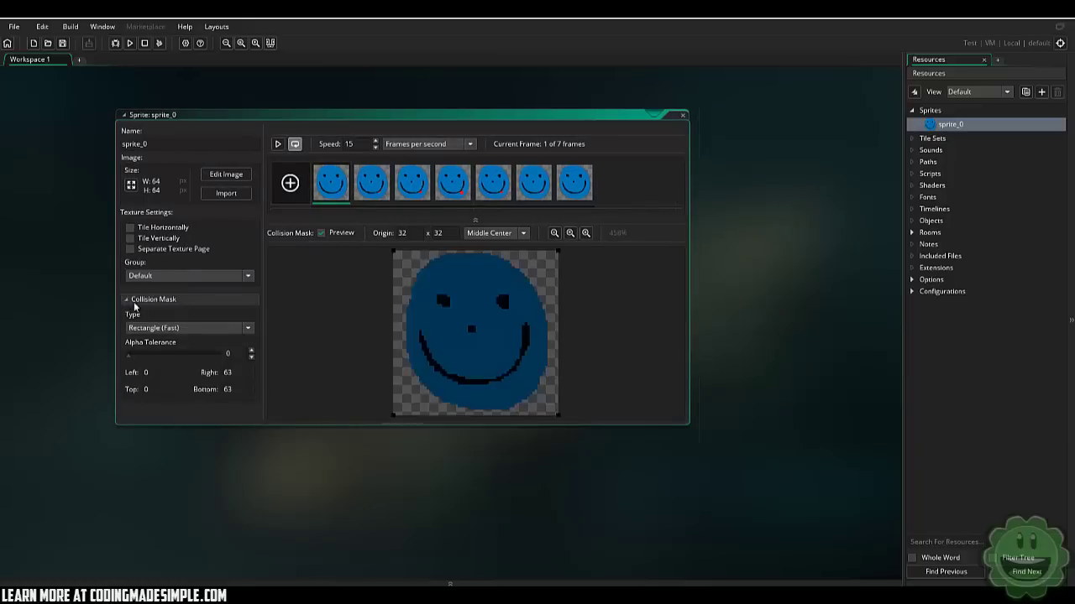
pyautogui.click(249, 329)
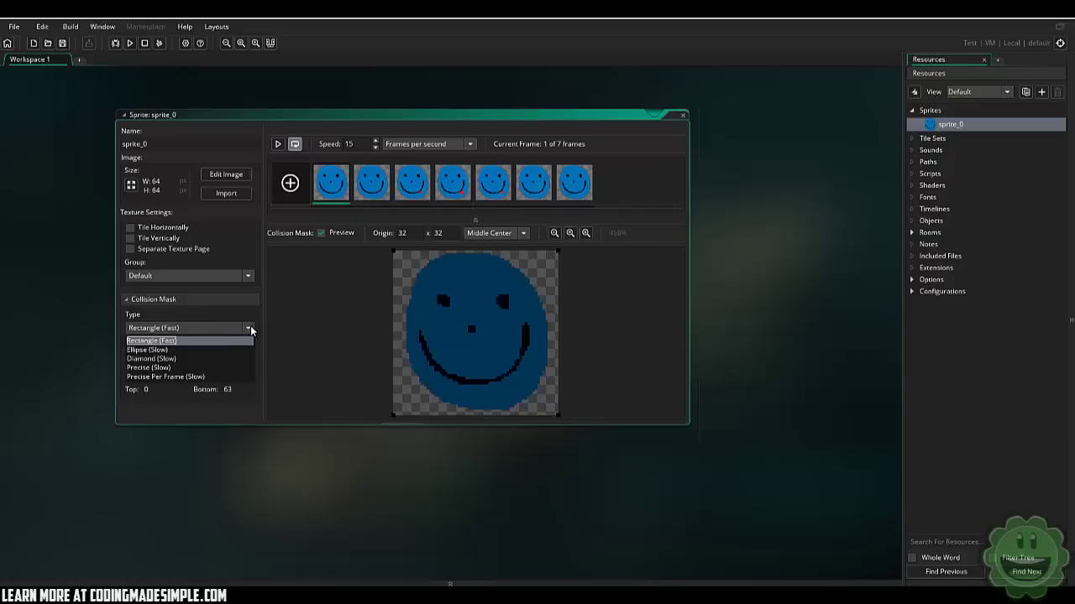
pyautogui.click(162, 367)
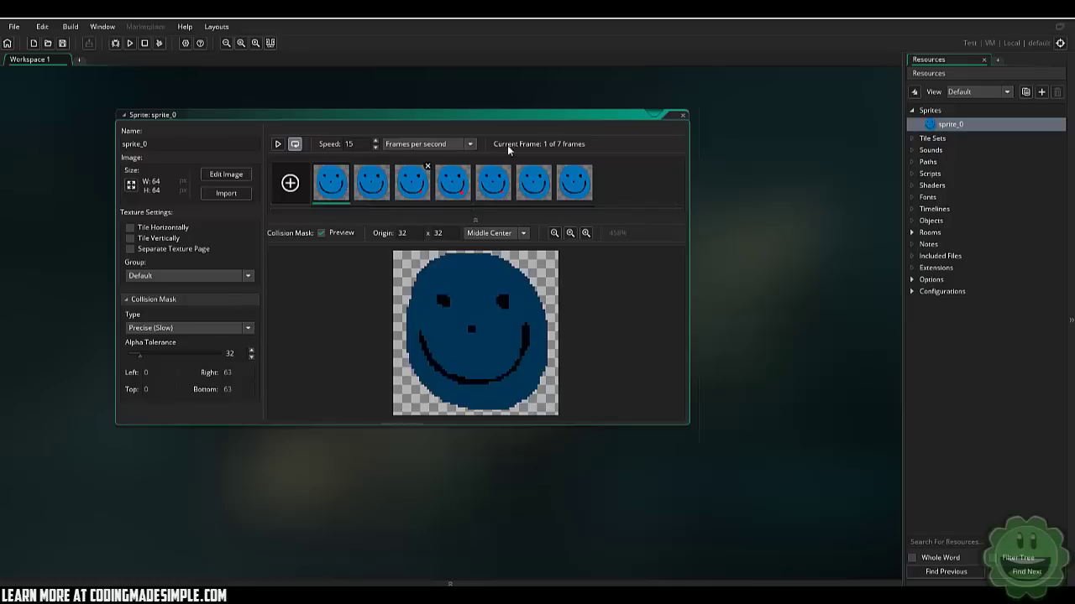
pyautogui.click(683, 115)
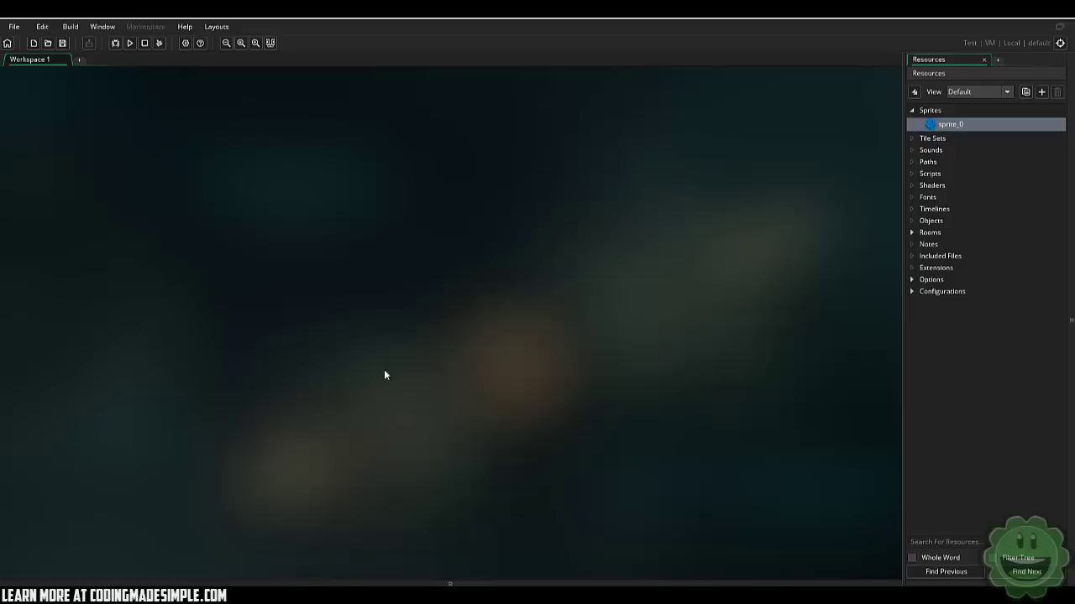
# - Create object_0 from the Objects folder and move its windows into the workspace
pyautogui.rightClick(939, 222)
pyautogui.click(945, 226)
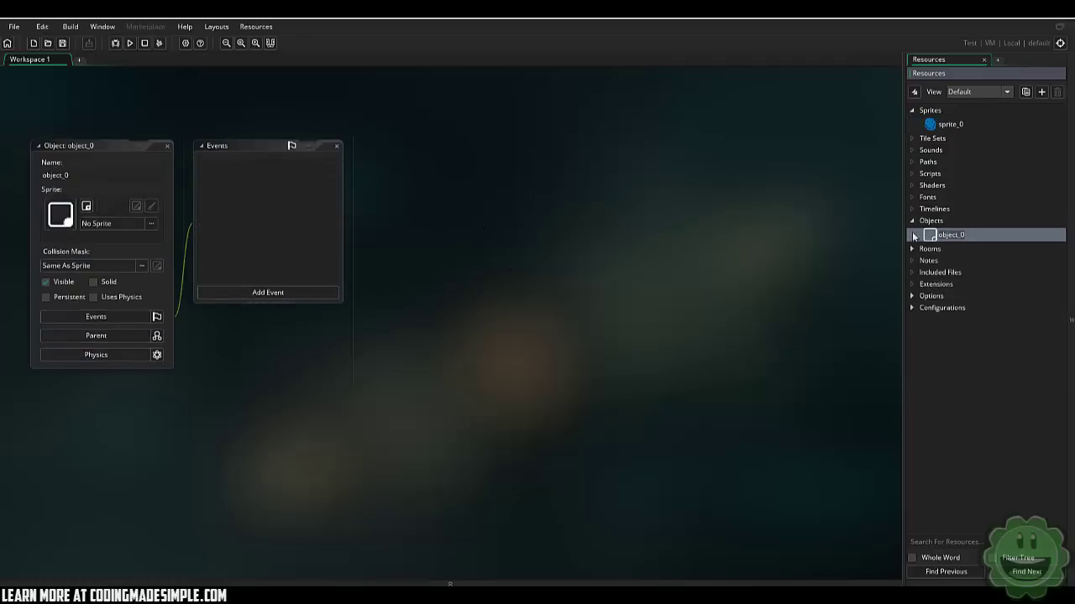
pyautogui.moveTo(118, 144); pyautogui.dragTo(329, 192)
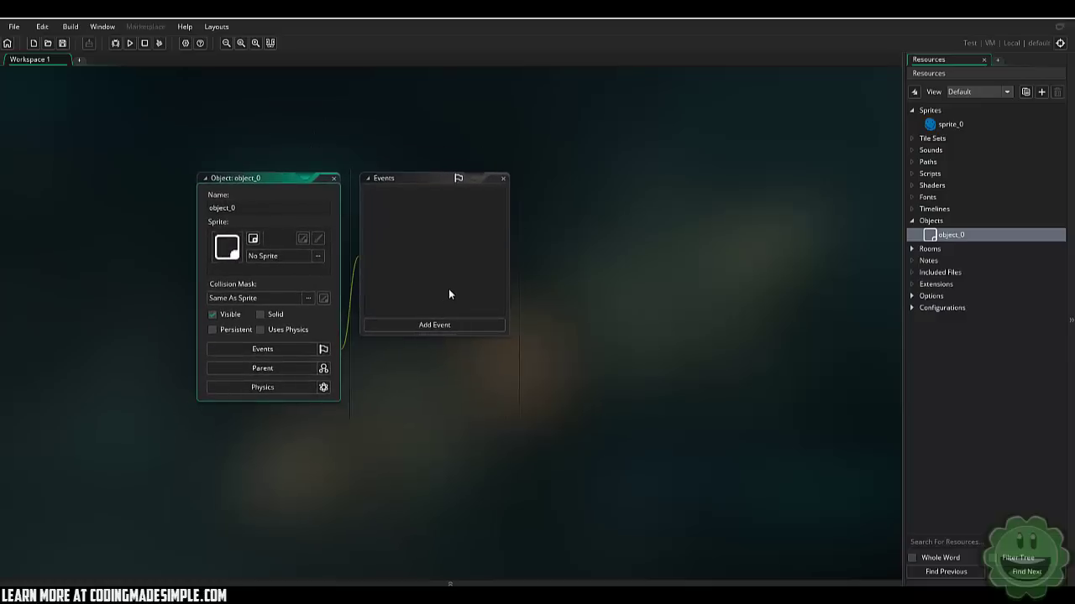
pyautogui.press('super')
pyautogui.keyDown('ctrl'); pyautogui.scroll(-4, 498, 286); pyautogui.keyUp('ctrl')
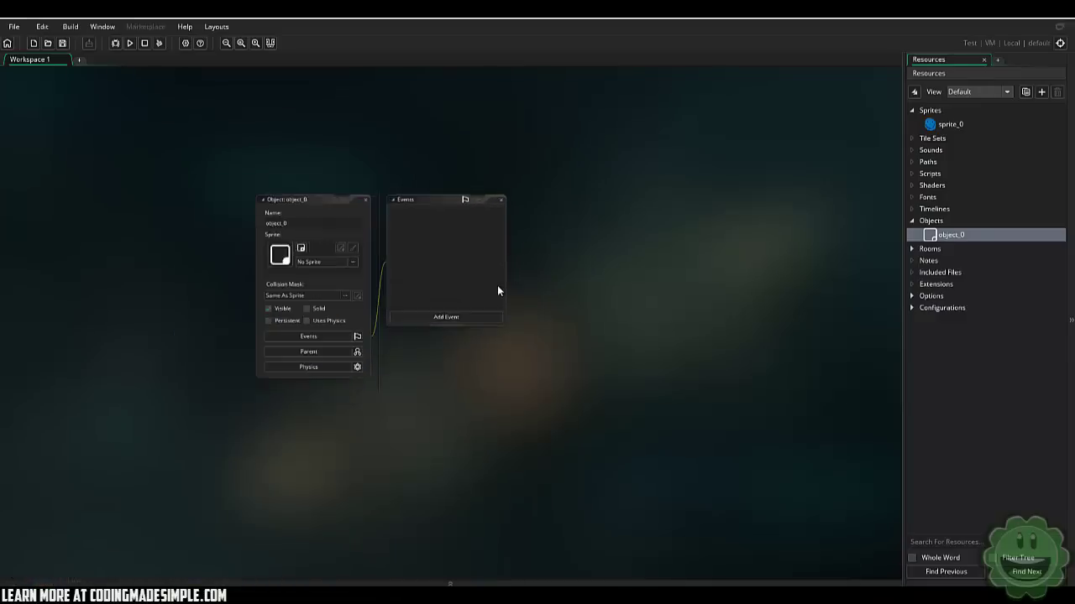
pyautogui.keyDown('ctrl'); pyautogui.scroll(4, 499, 286); pyautogui.keyUp('ctrl')
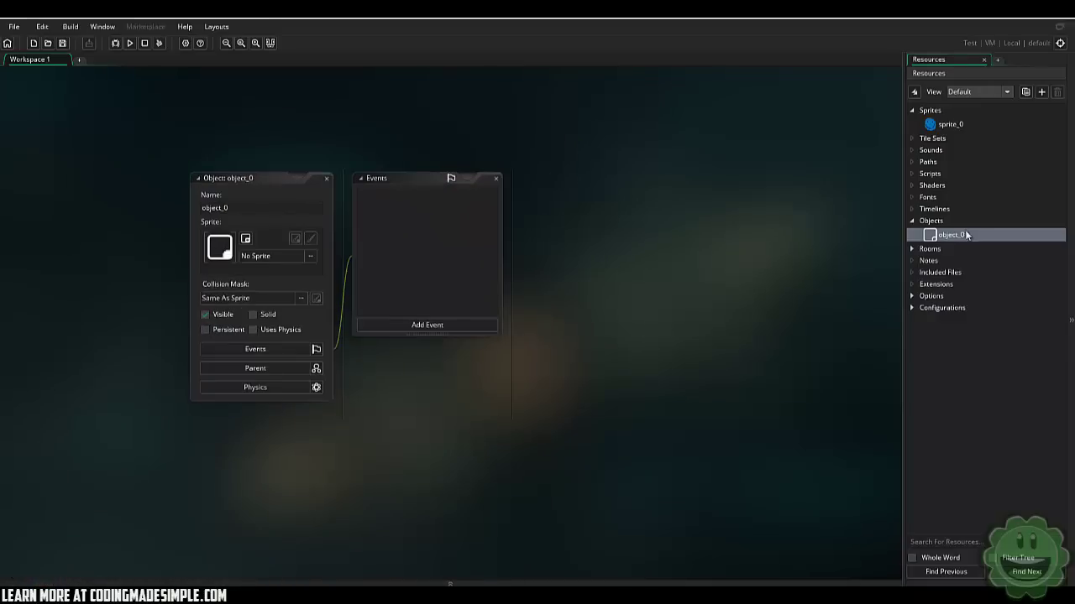
# - Create three more objects: object_1, object_2 and object_3
pyautogui.rightClick(934, 221)
pyautogui.click(947, 227)
pyautogui.rightClick(932, 220)
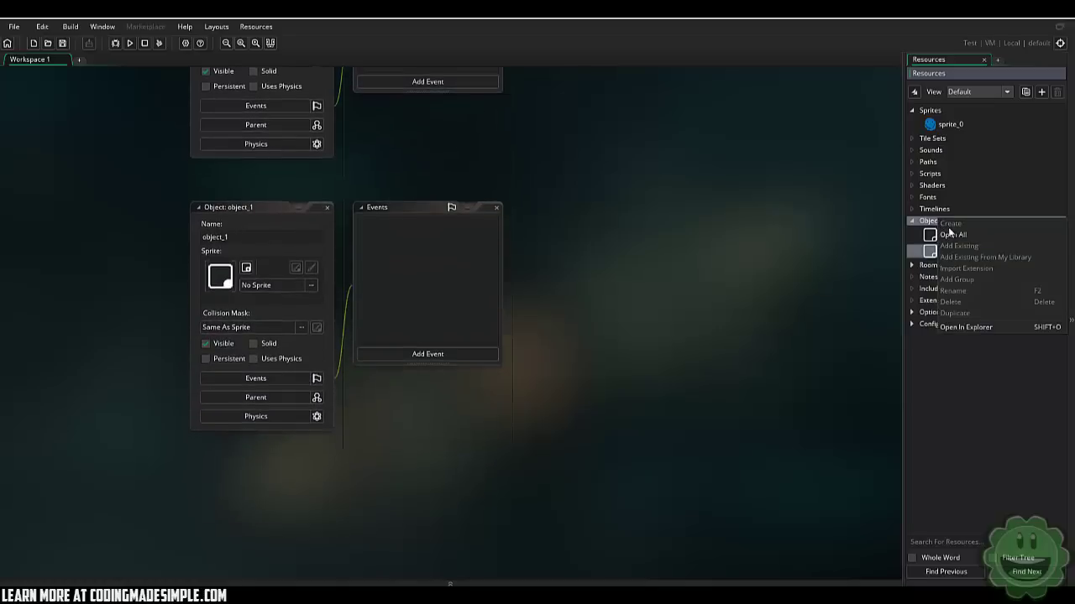
pyautogui.click(934, 221)
pyautogui.rightClick(933, 220)
pyautogui.click(945, 224)
pyautogui.rightClick(935, 221)
pyautogui.click(933, 221)
pyautogui.rightClick(934, 220)
pyautogui.click(945, 227)
# - Pan the workspace to the object windows and open object_1
pyautogui.keyDown('ctrl'); pyautogui.scroll(-3, 559, 273); pyautogui.keyUp('ctrl')
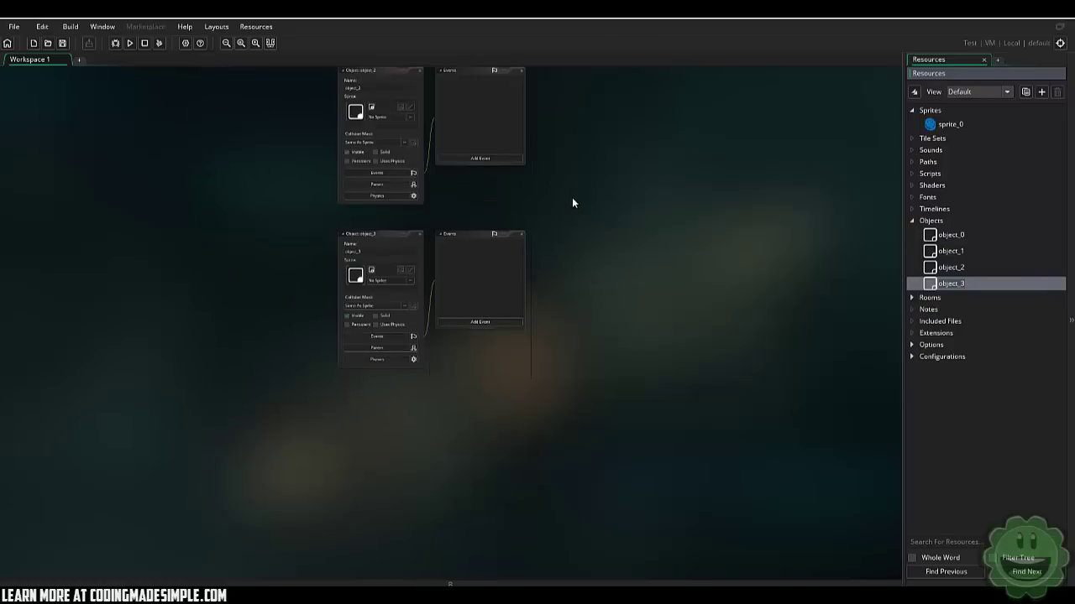
pyautogui.scroll(8, 574, 206)
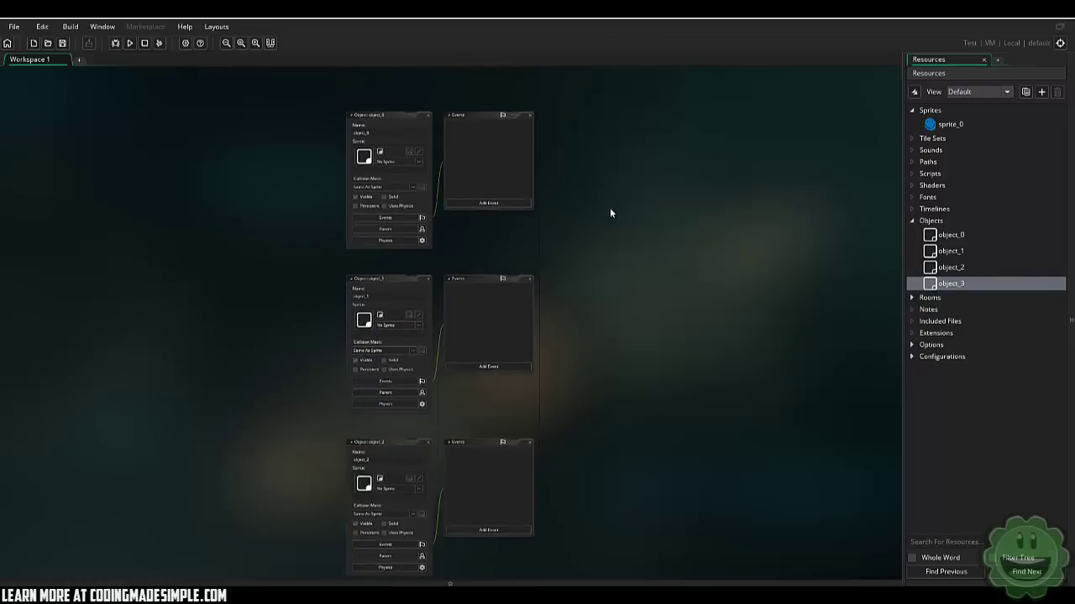
pyautogui.scroll(-5, 530, 353)
pyautogui.moveTo(610, 204); pyautogui.dragTo(638, 319, button='middle')
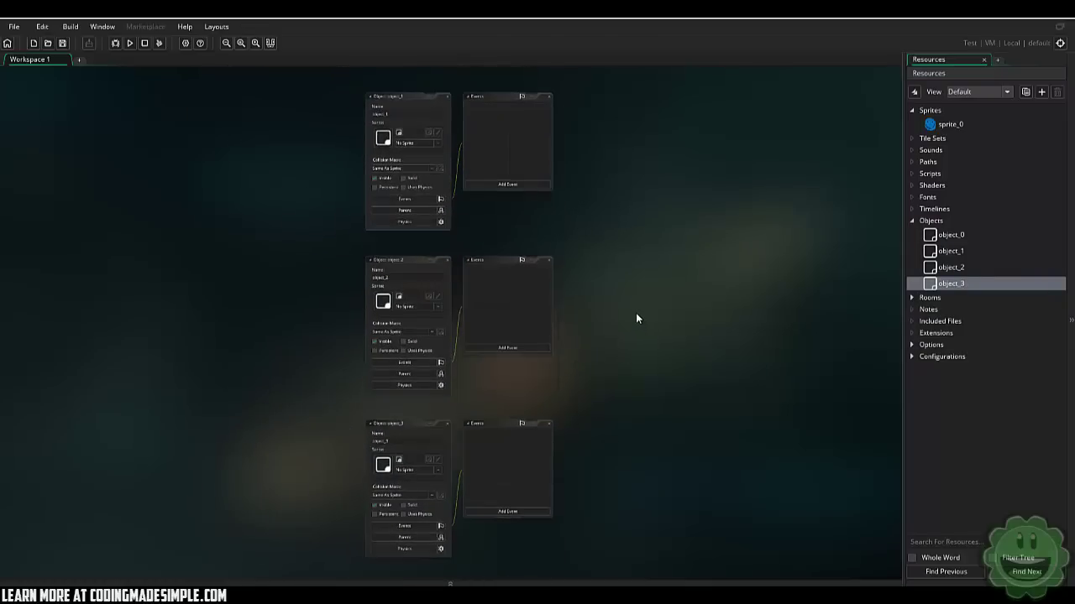
pyautogui.keyDown('ctrl'); pyautogui.scroll(-5, 626, 309); pyautogui.keyUp('ctrl')
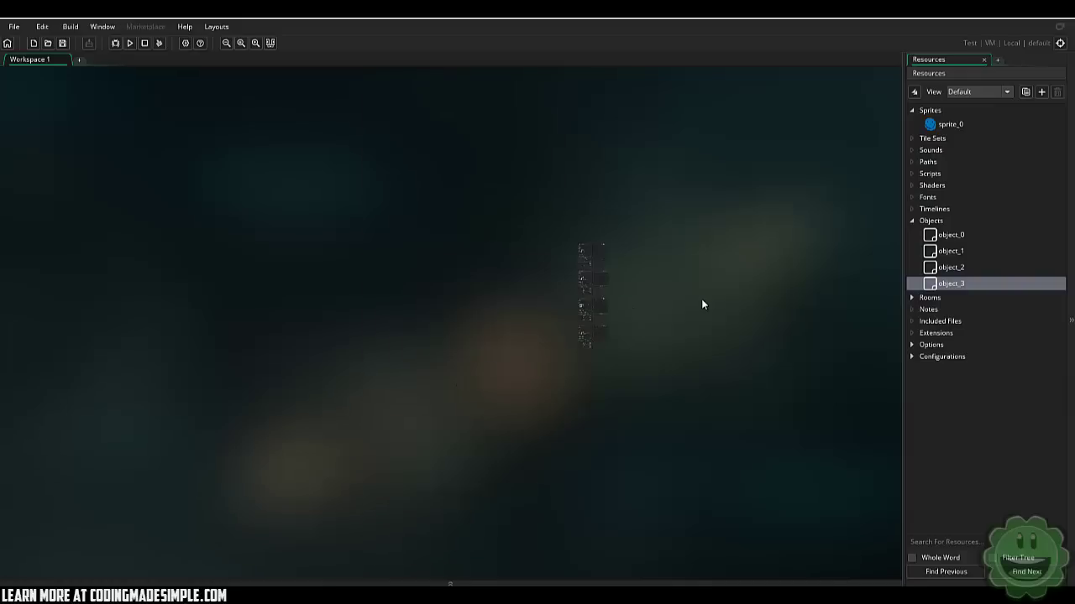
pyautogui.moveTo(710, 230); pyautogui.dragTo(614, 238, button='middle')
pyautogui.keyDown('ctrl'); pyautogui.scroll(5, 534, 327); pyautogui.keyUp('ctrl')
pyautogui.doubleClick(964, 250)
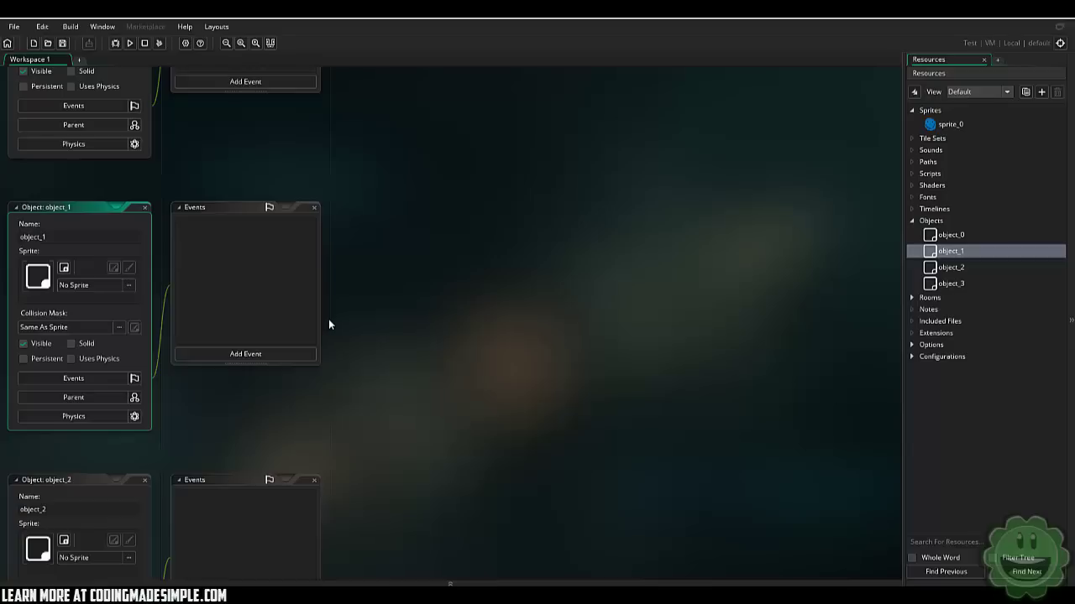
# - Delete object_1, object_2 and object_3, then open object_0 and start renaming it oPlayer
pyautogui.click(990, 253)
pyautogui.press('Delete')
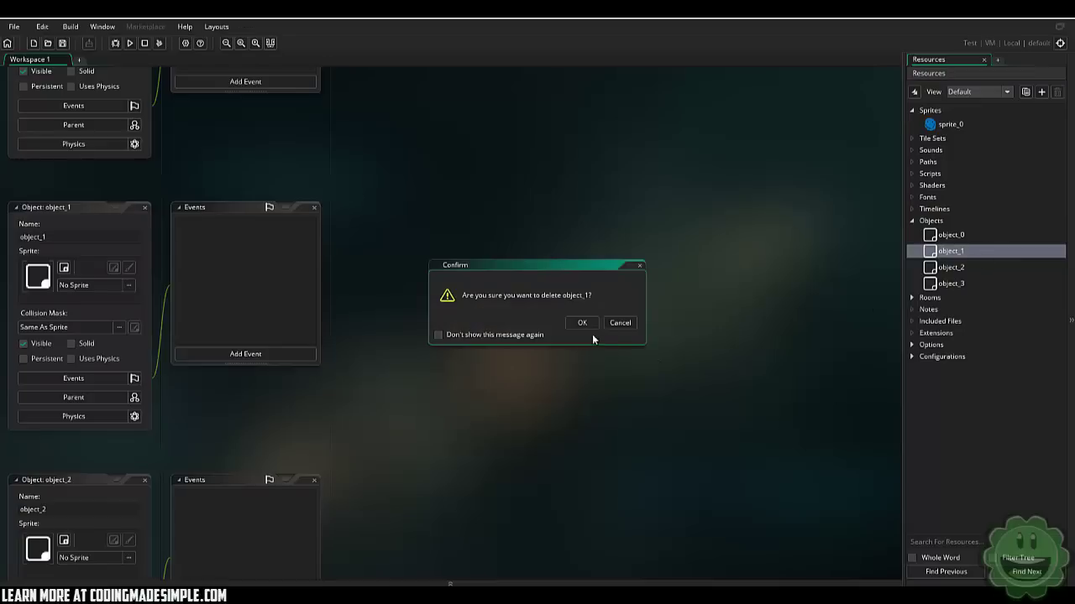
pyautogui.click(588, 327)
pyautogui.press('Delete')
pyautogui.press('Return')
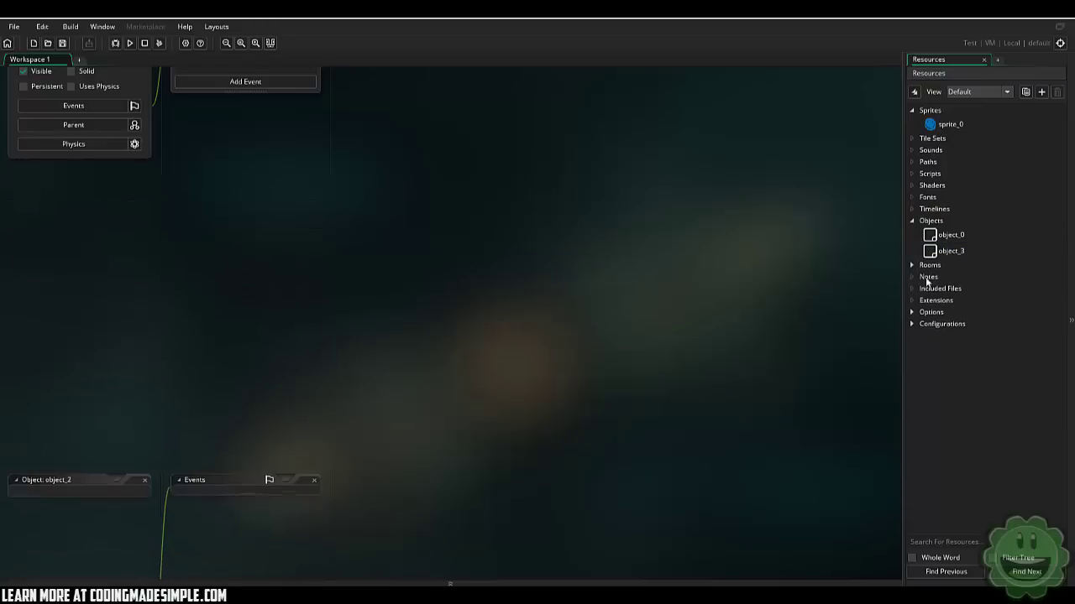
pyautogui.click(953, 251)
pyautogui.press('Delete')
pyautogui.press('Return')
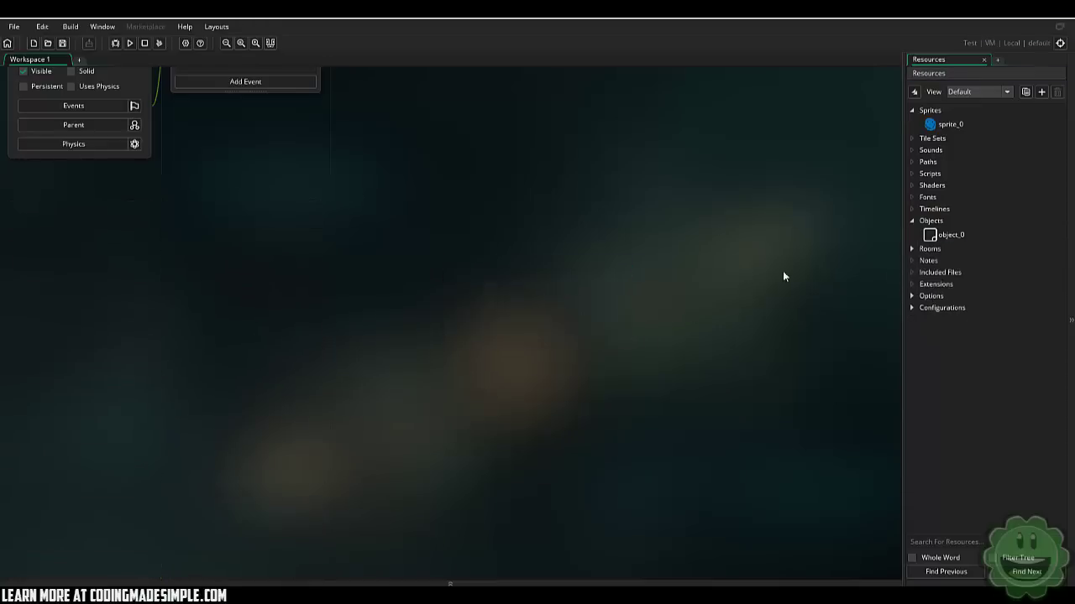
pyautogui.doubleClick(1012, 232)
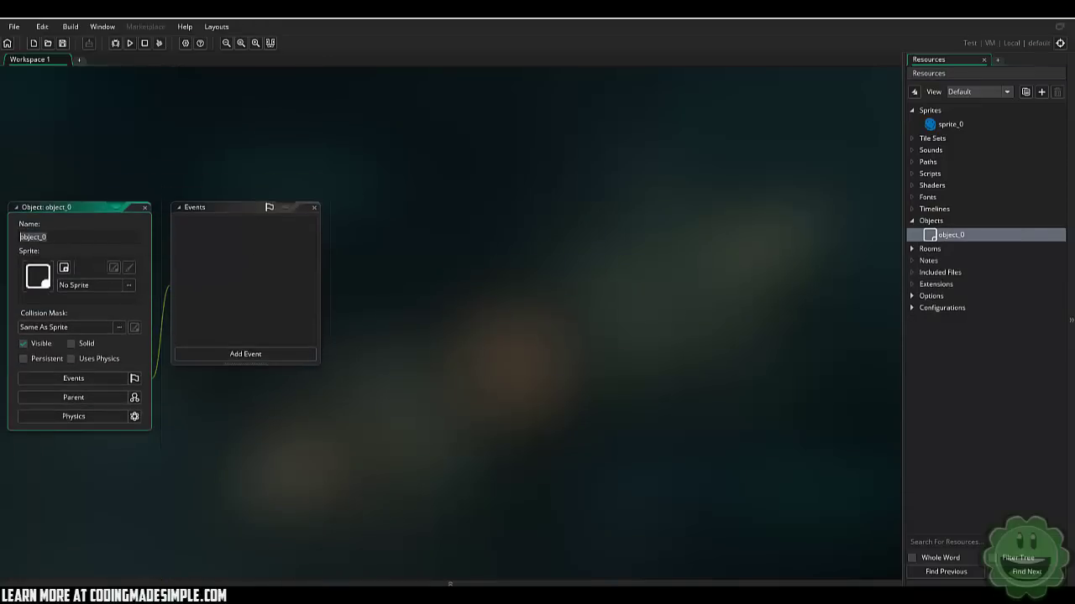
pyautogui.write('oPlayer')
# - Assign sprite_0 as oPlayer's sprite and open the Add Event list at Step
pyautogui.click(129, 284)
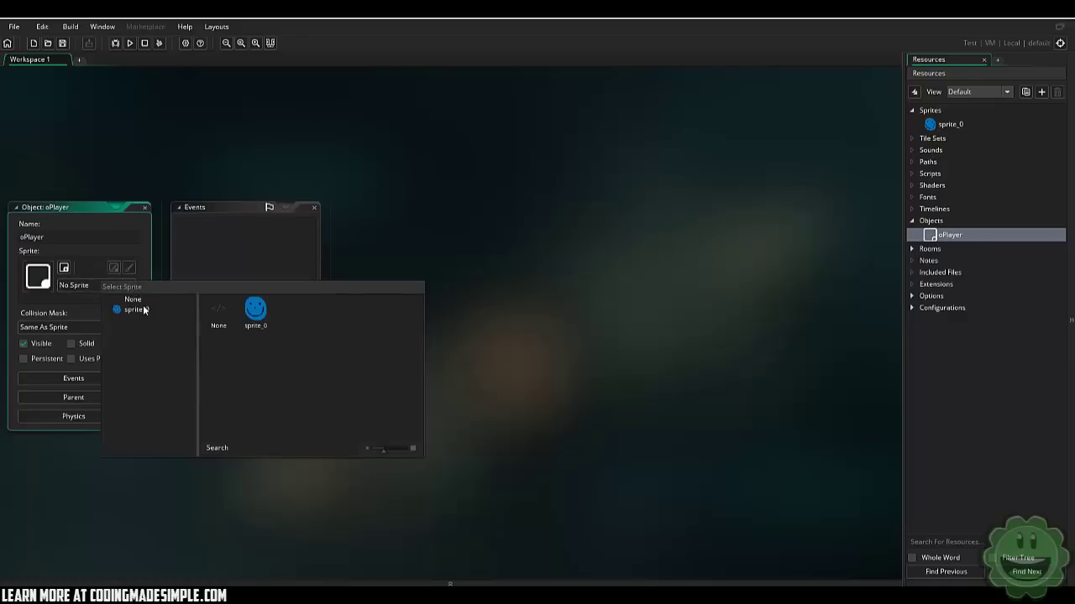
pyautogui.click(254, 313)
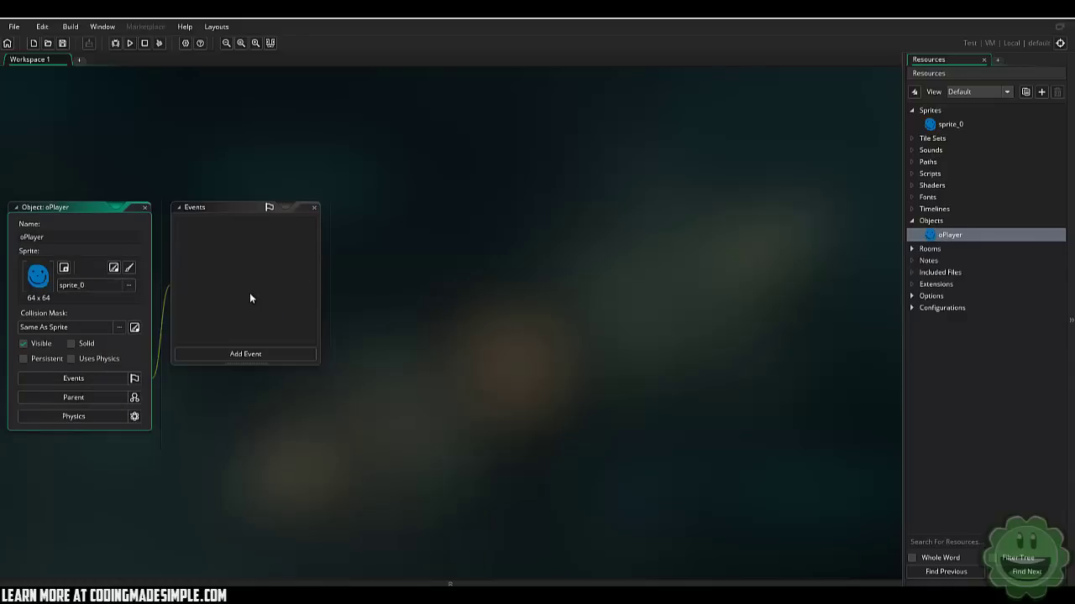
pyautogui.click(219, 353)
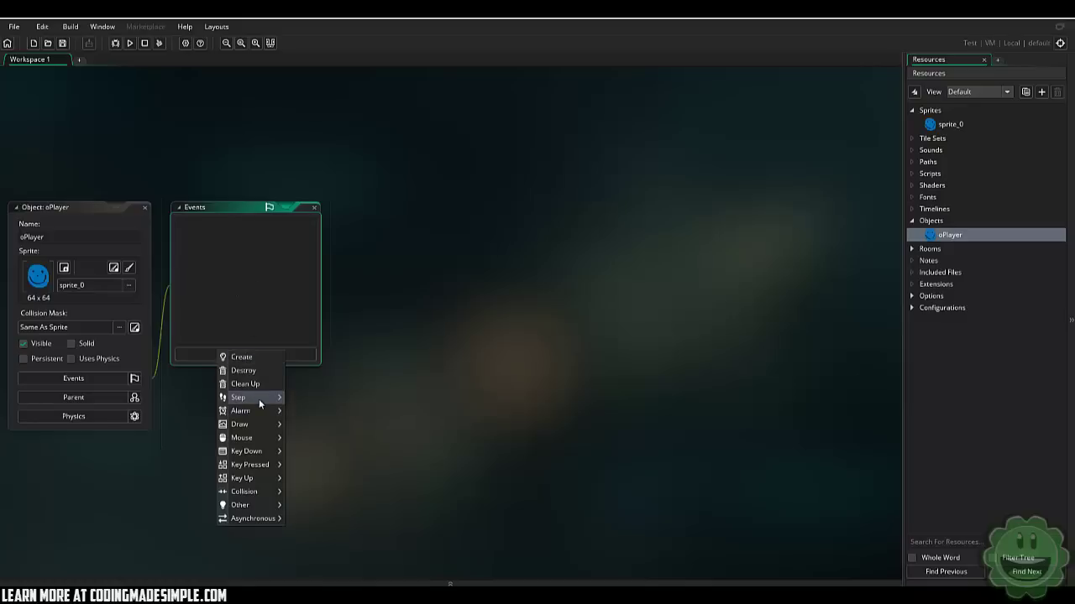
pyautogui.moveTo(257, 395)
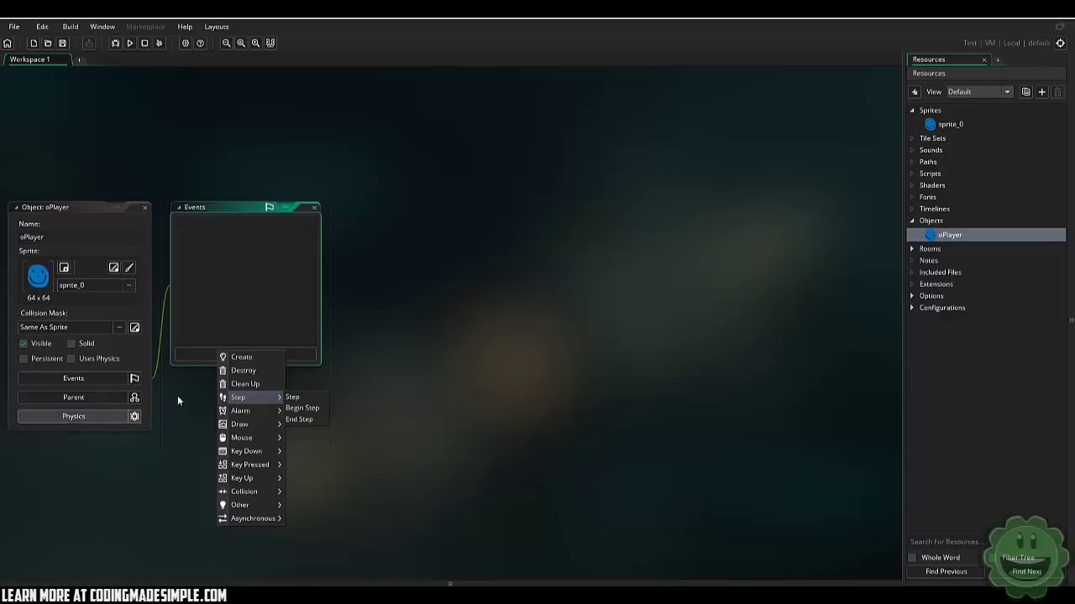
# - Add a Step event to oPlayer and delete its placeholder comments
pyautogui.click(292, 397)
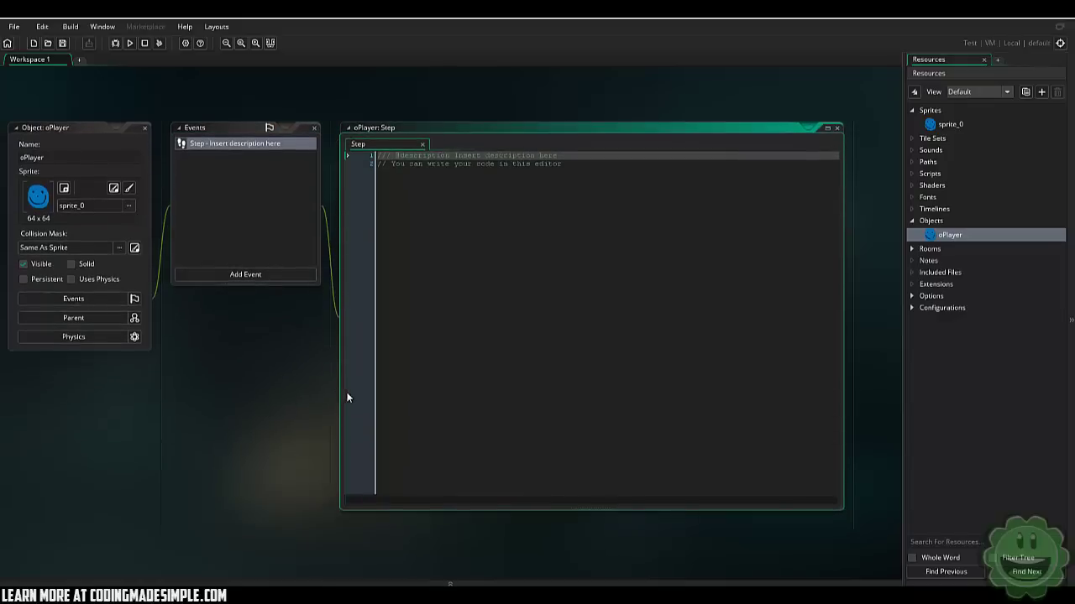
pyautogui.moveTo(598, 170); pyautogui.dragTo(370, 159)
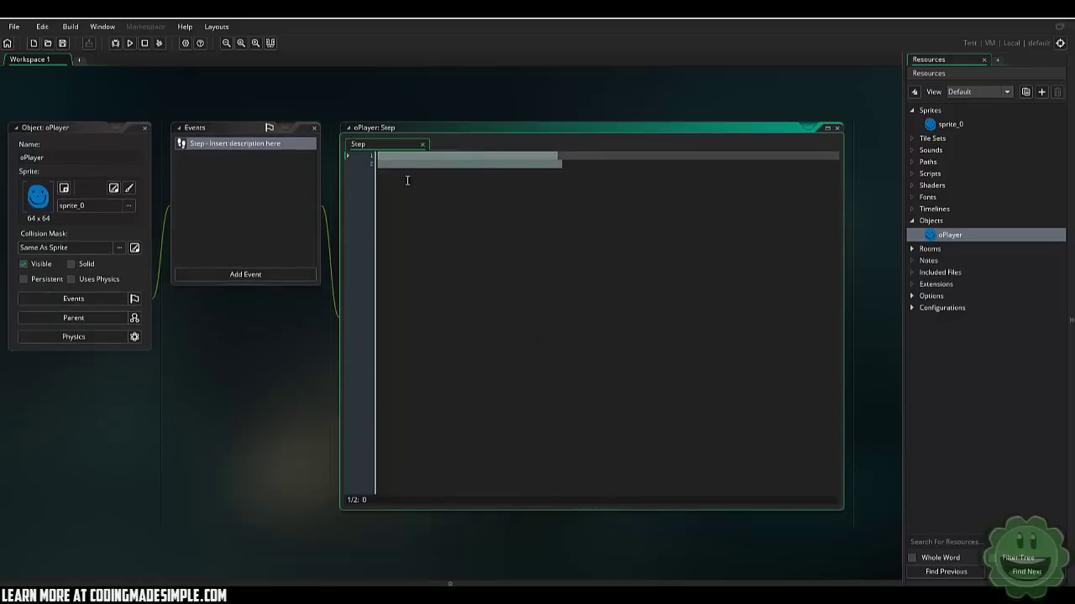
pyautogui.press('Delete')
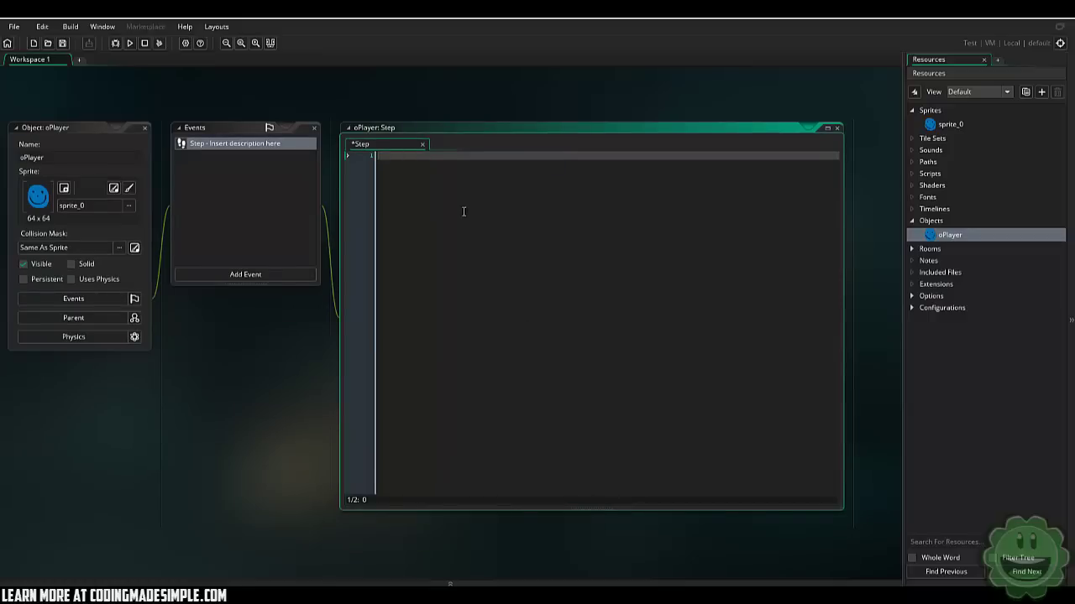
# - Add a Create event, clear its placeholder comments, and return to the Step code
pyautogui.click(256, 274)
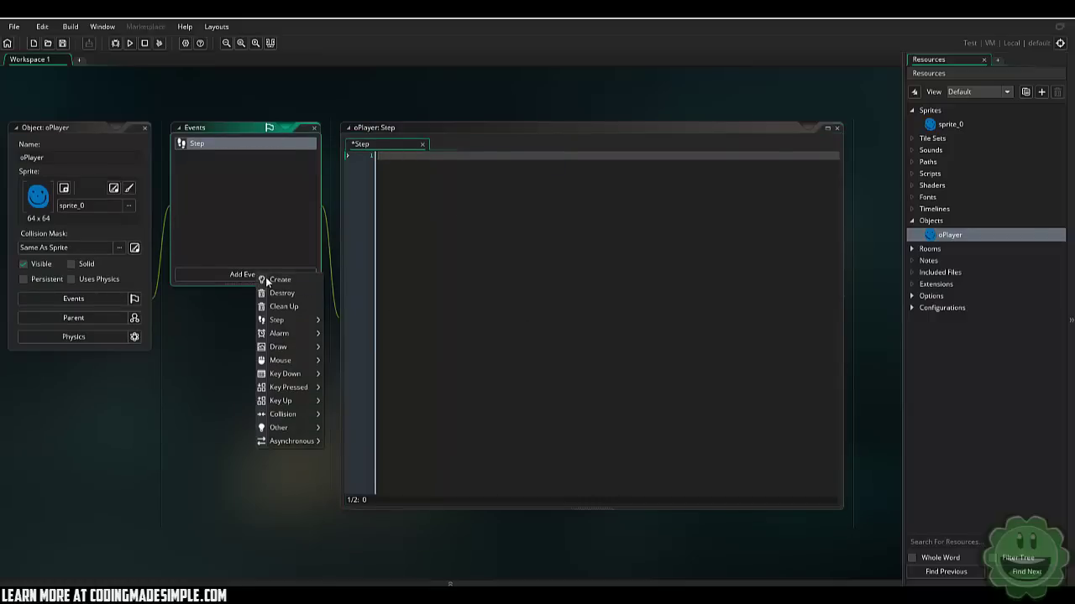
pyautogui.click(268, 280)
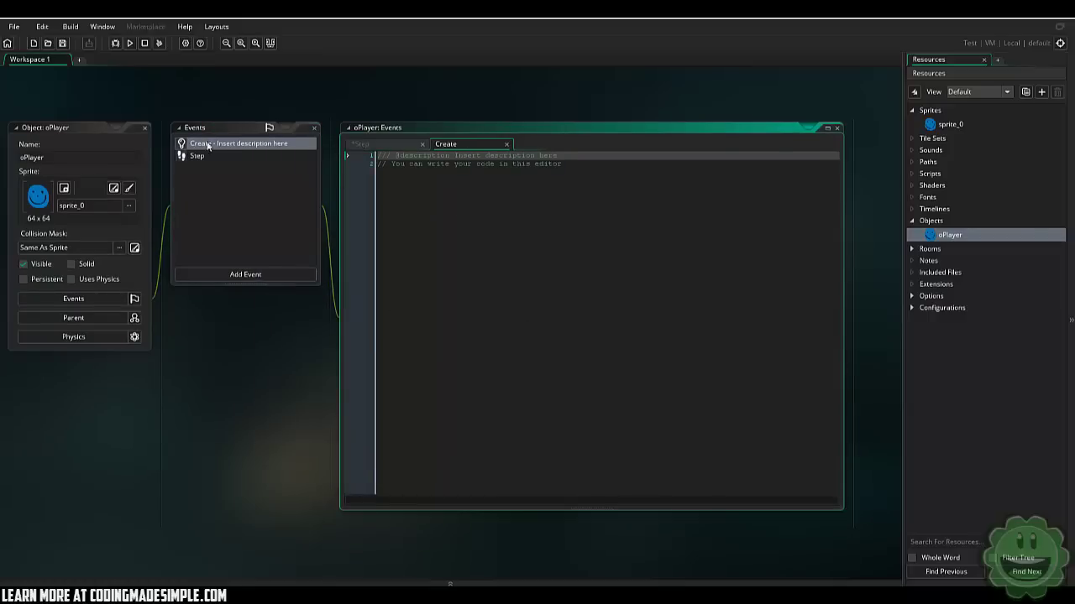
pyautogui.click(361, 143)
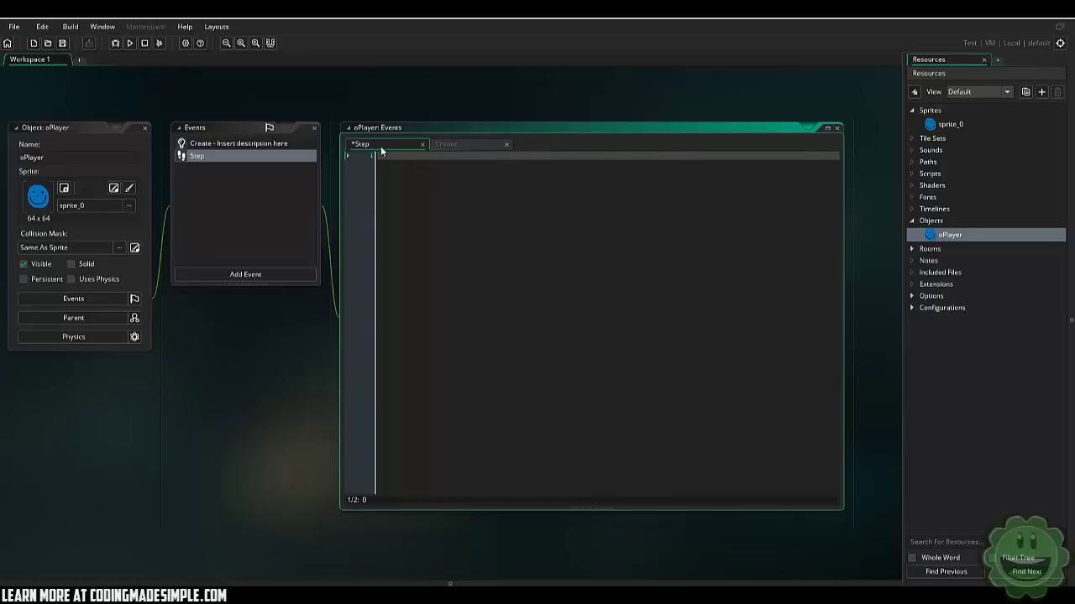
pyautogui.click(466, 145)
pyautogui.click(365, 145)
pyautogui.click(466, 145)
pyautogui.hotkey('ctrl', 'a')
pyautogui.press('BackSpace')
pyautogui.click(204, 155)
pyautogui.click(207, 147)
pyautogui.click(205, 156)
pyautogui.click(210, 147)
pyautogui.click(206, 157)
pyautogui.click(208, 144)
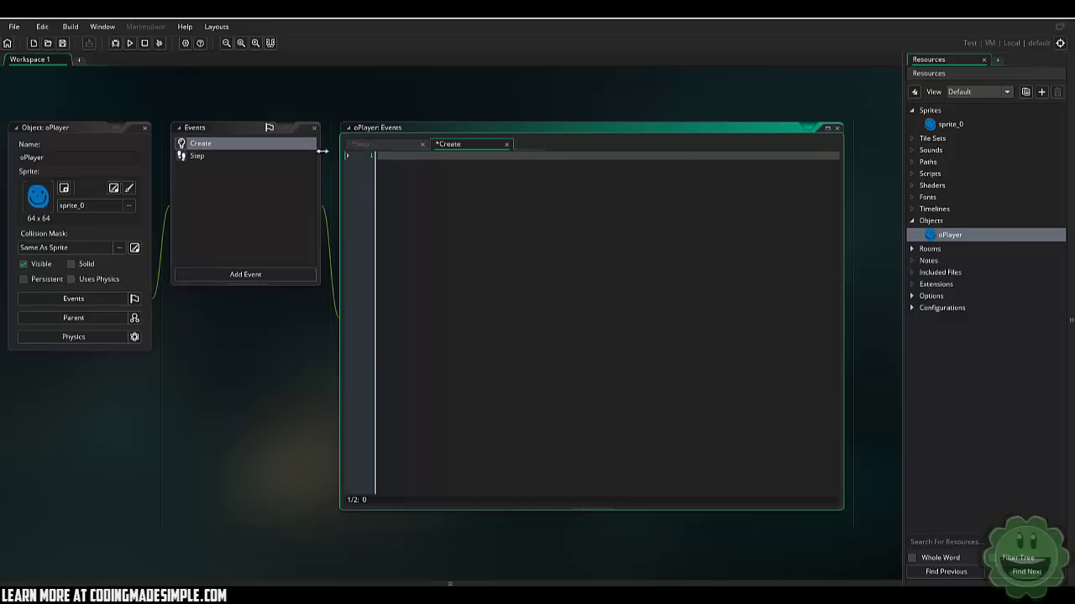
pyautogui.click(383, 144)
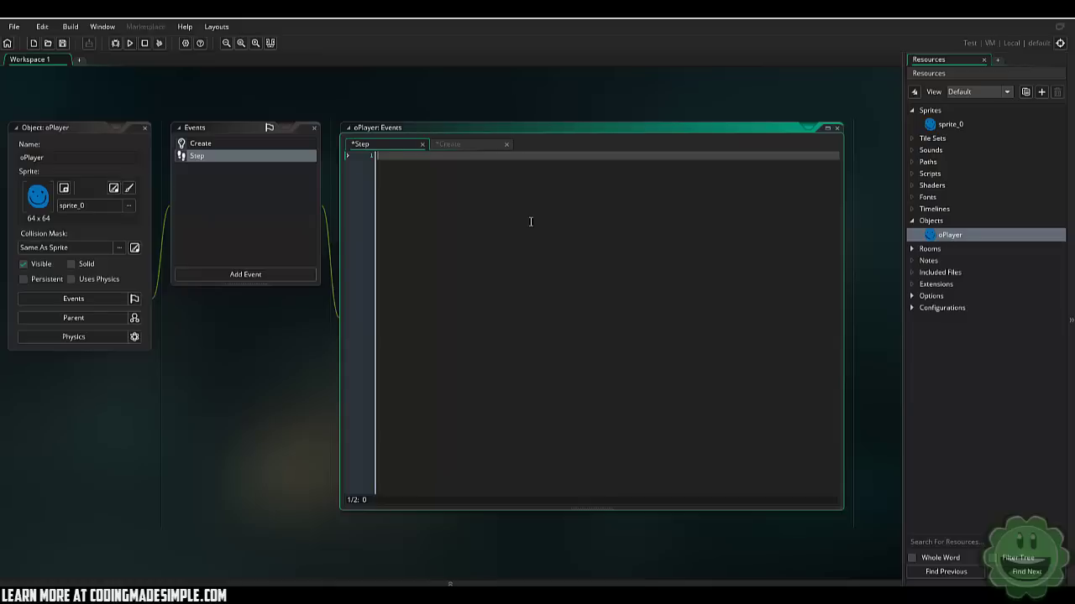
# - Write the vk_right line adding 10 to x, and duplicate it as left, up and down lines
pyautogui.write('if(keyboard_check(vk_right)) x ++ ')
pyautogui.write('10;')
pyautogui.hotkey('ctrl', 'd')
pyautogui.hotkey('ctrl', 'd')
pyautogui.hotkey('ctrl', 'd')
pyautogui.doubleClick(484, 163)
pyautogui.write('left')
pyautogui.doubleClick(480, 172)
pyautogui.write('up')
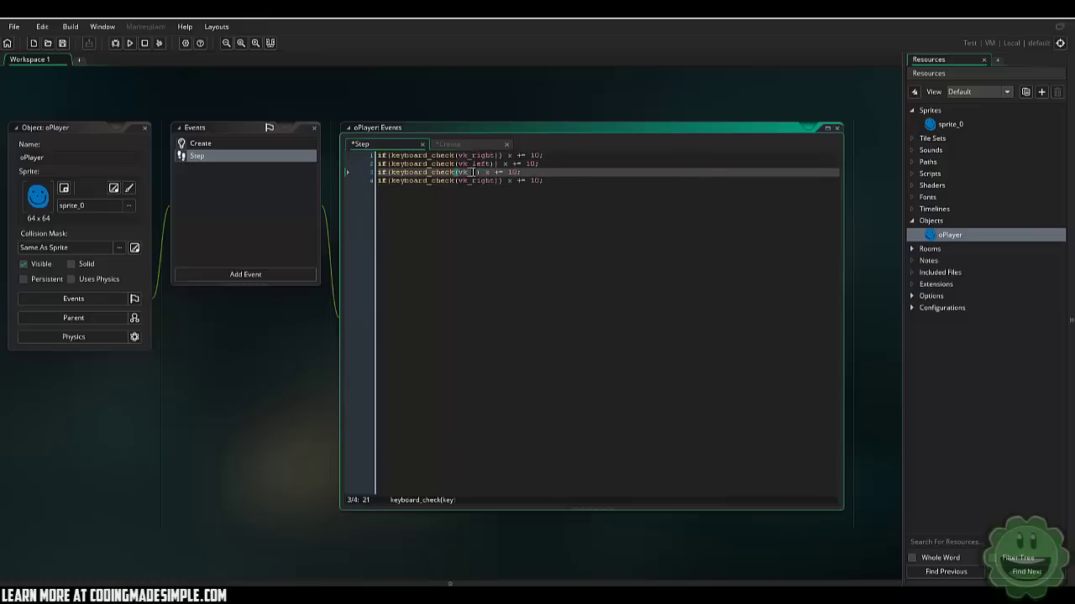
pyautogui.doubleClick(480, 180)
pyautogui.write('down')
# - Make left subtract from x, up and down adjust y by 10, then save the code
pyautogui.moveTo(518, 164); pyautogui.dragTo(506, 173)
pyautogui.write('-')
pyautogui.doubleClick(496, 172)
pyautogui.write('y')
pyautogui.doubleClick(496, 181)
pyautogui.write('y-')
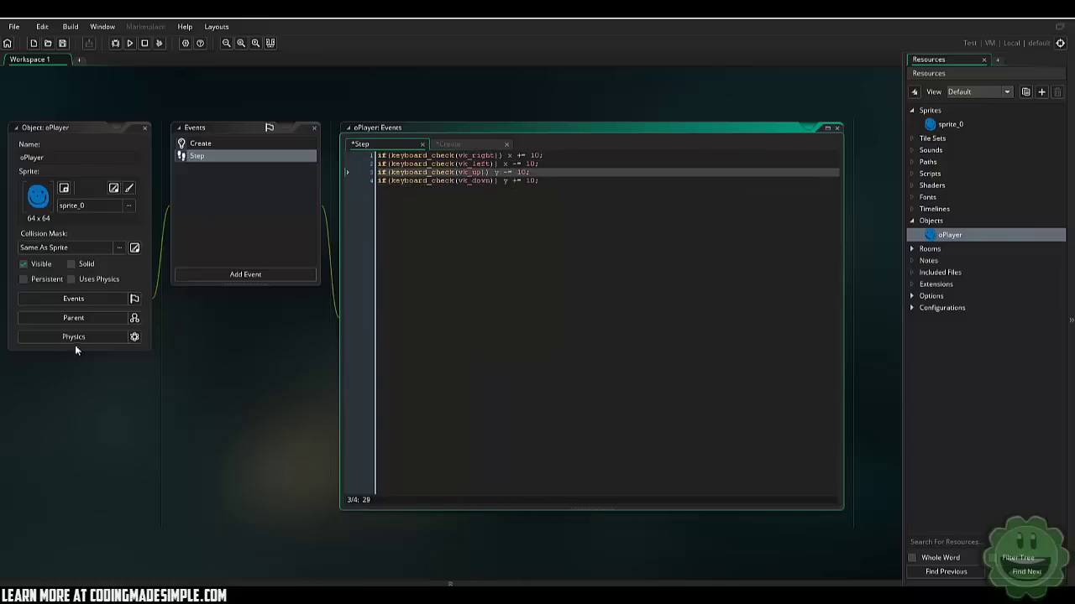
pyautogui.click(588, 180)
pyautogui.hotkey('ctrl', 's')
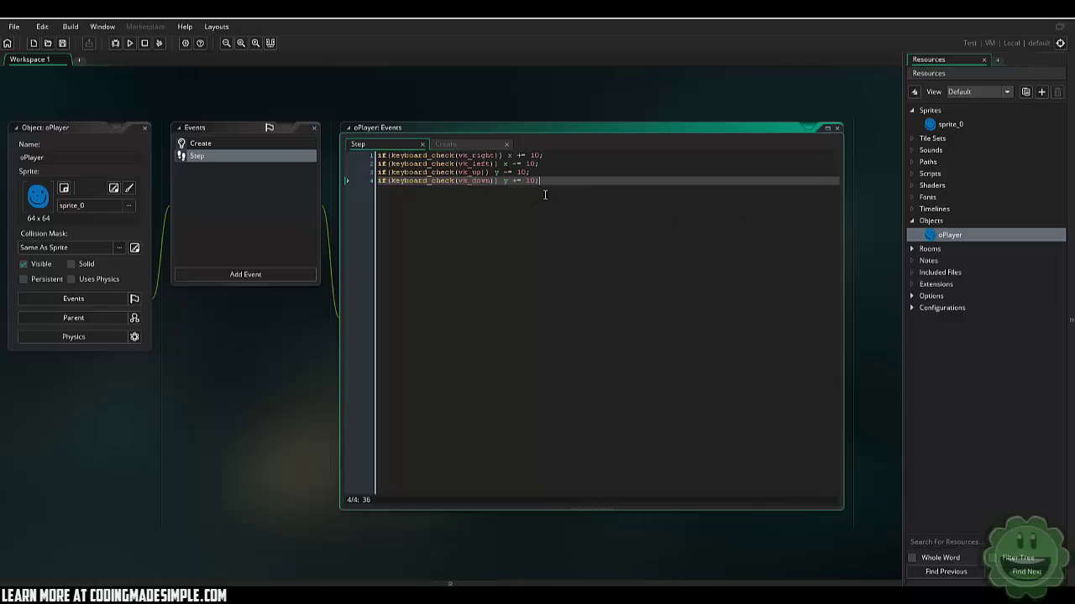
# - Close the Step event code editor
pyautogui.hotkey('ctrl', 'a')
pyautogui.click(583, 185)
pyautogui.click(837, 127)
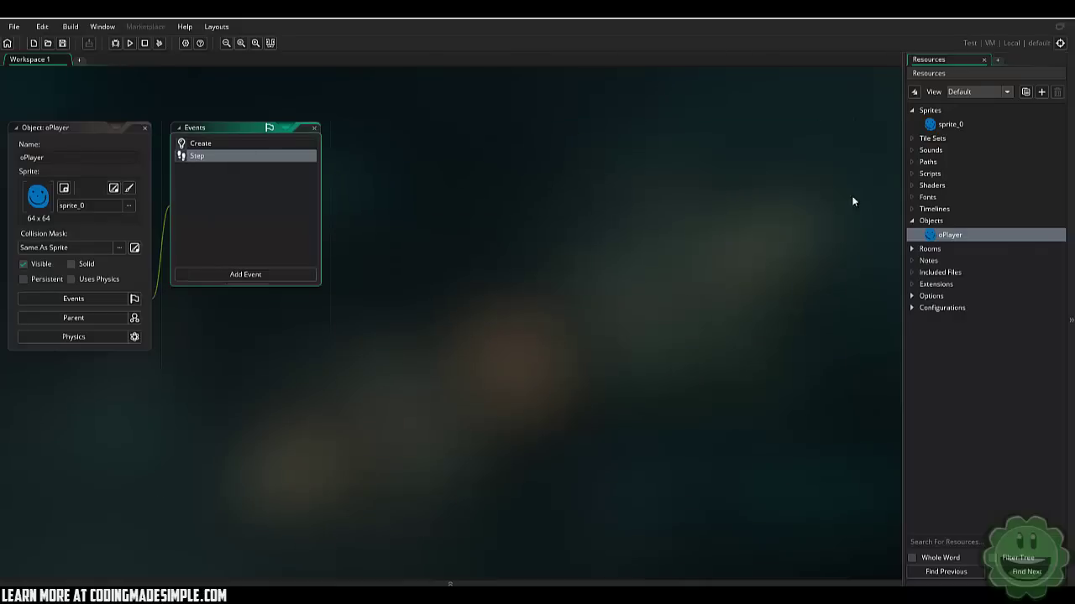
# - Create room_1 and place an oPlayer instance near its centre
pyautogui.rightClick(930, 249)
pyautogui.click(940, 254)
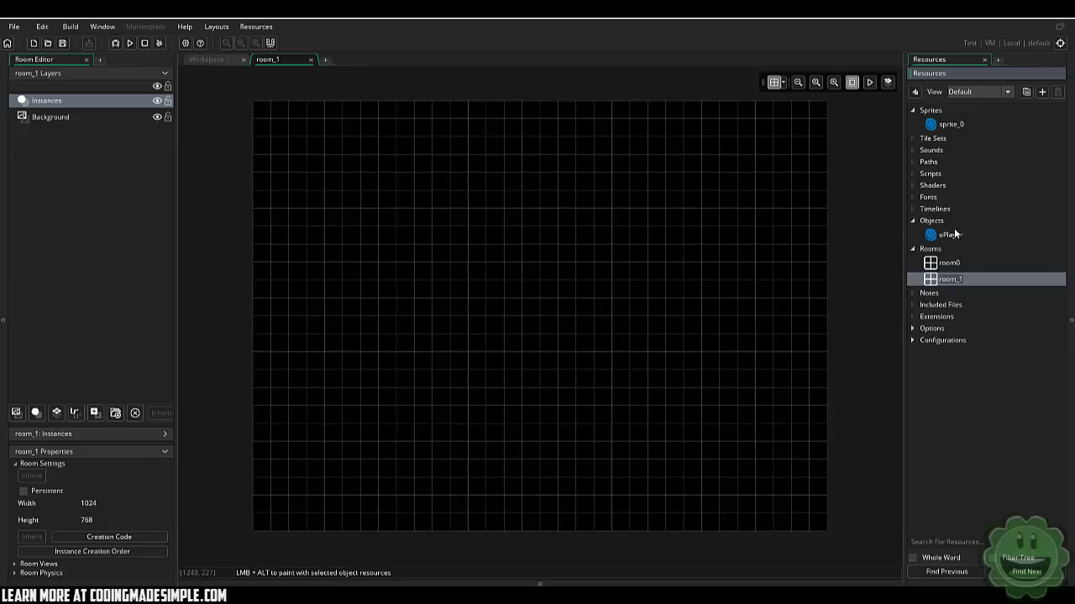
pyautogui.moveTo(949, 235); pyautogui.dragTo(539, 317)
# - Delete room0, leaving room_1 as the only room
pyautogui.doubleClick(947, 263)
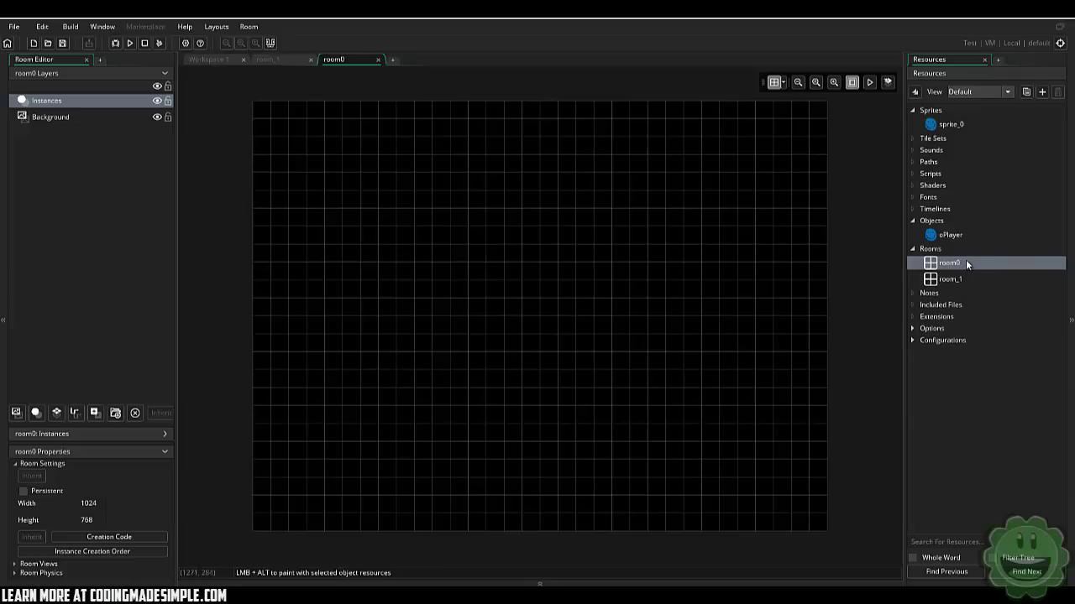
pyautogui.rightClick(966, 262)
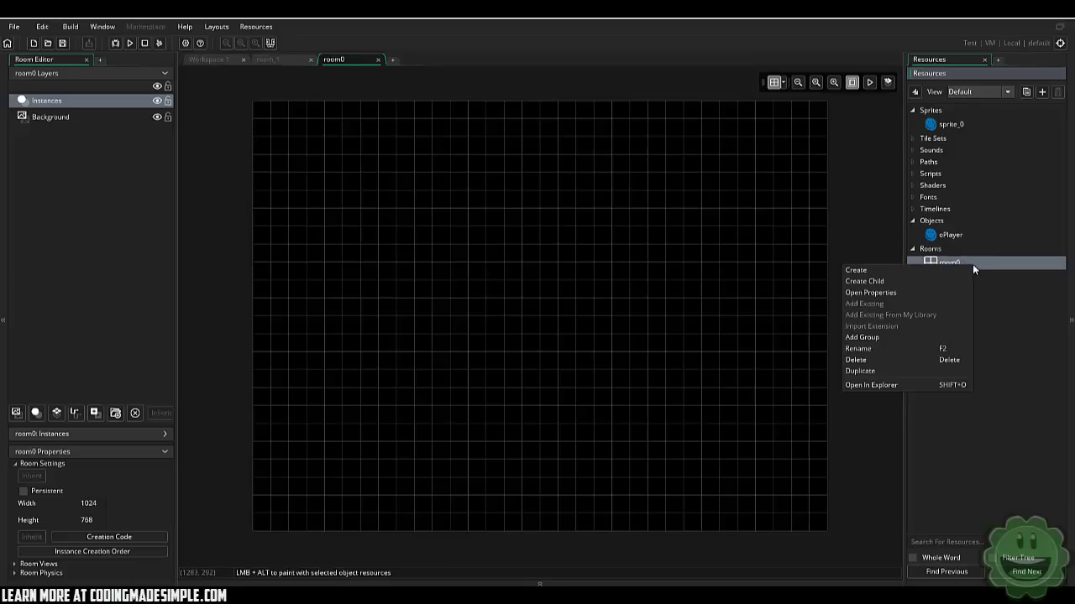
pyautogui.click(872, 358)
pyautogui.click(587, 326)
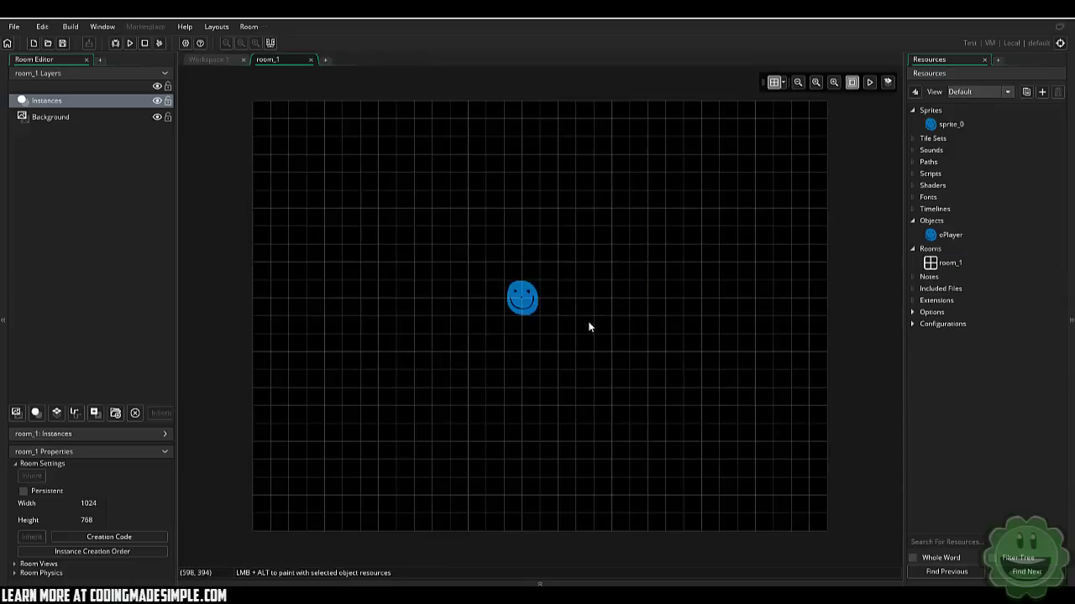
pyautogui.click(990, 261)
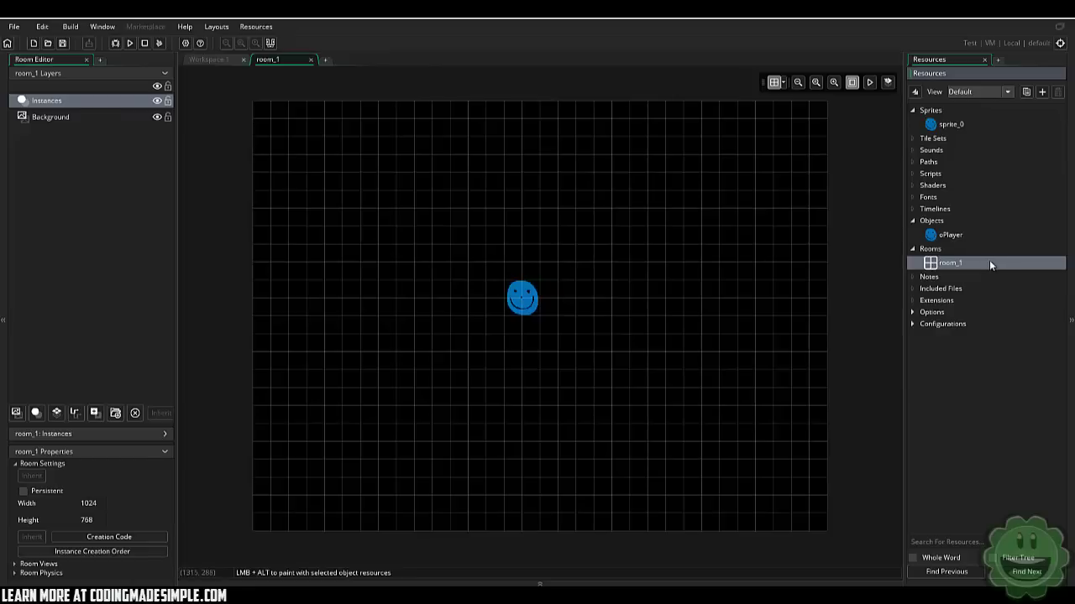
# - Create child room room_1_Child_0 and place an oPlayer near its top right
pyautogui.rightClick(989, 261)
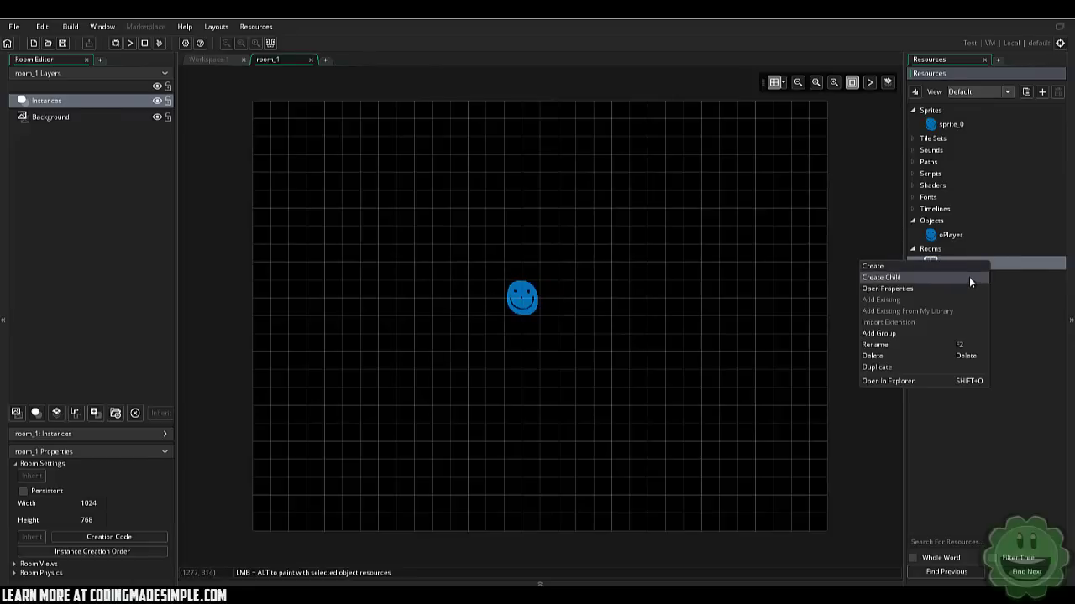
pyautogui.click(898, 279)
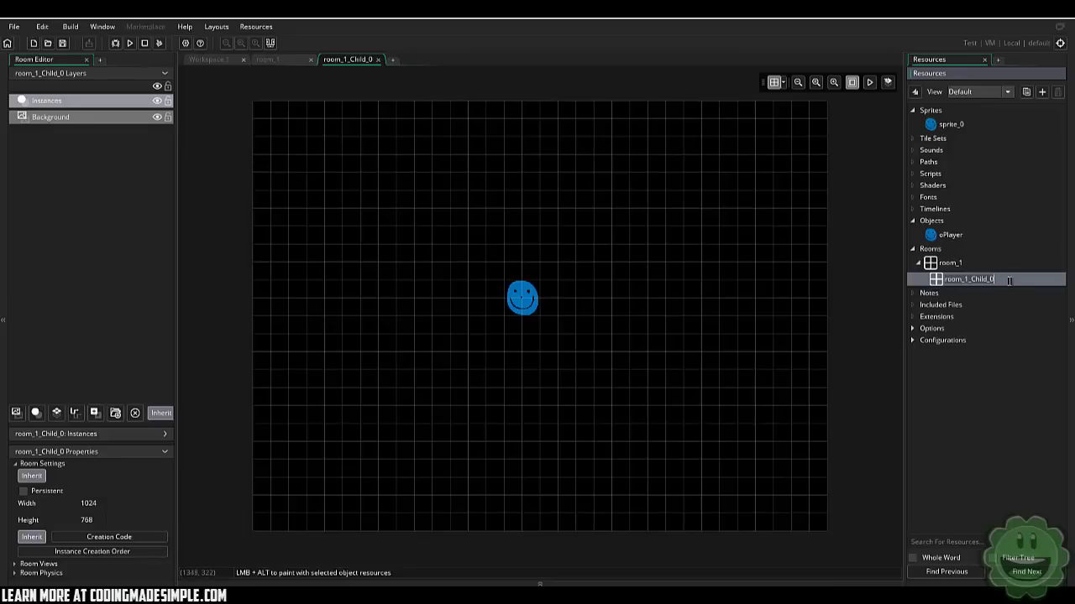
pyautogui.press('Return')
pyautogui.moveTo(952, 235); pyautogui.dragTo(752, 219)
# - Add a second oPlayer near the top of room_1 and confirm the child room inherits it
pyautogui.click(956, 264)
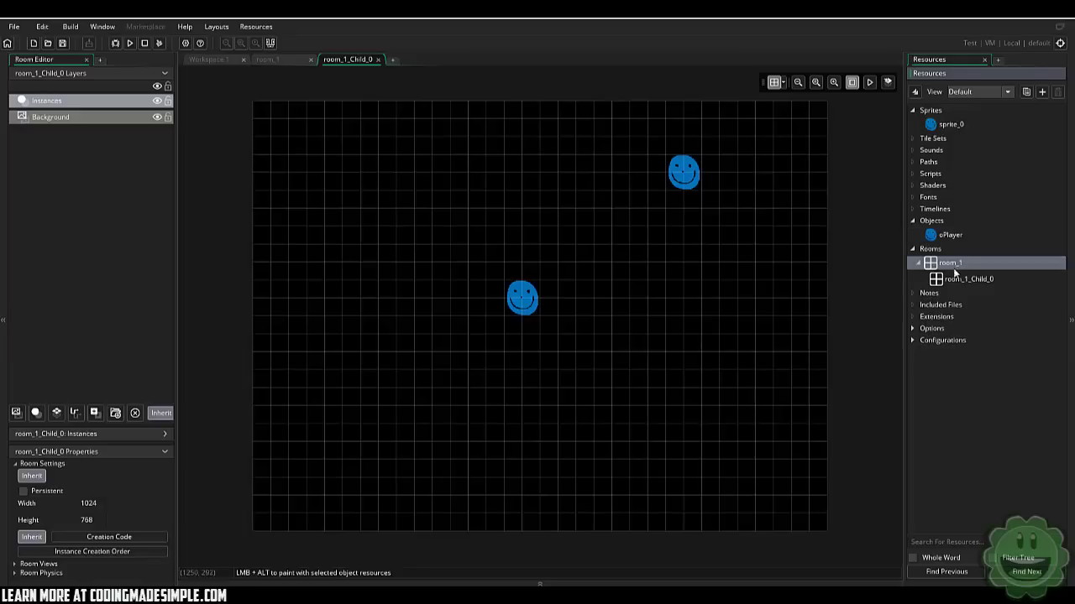
pyautogui.click(944, 278)
pyautogui.click(948, 264)
pyautogui.click(267, 59)
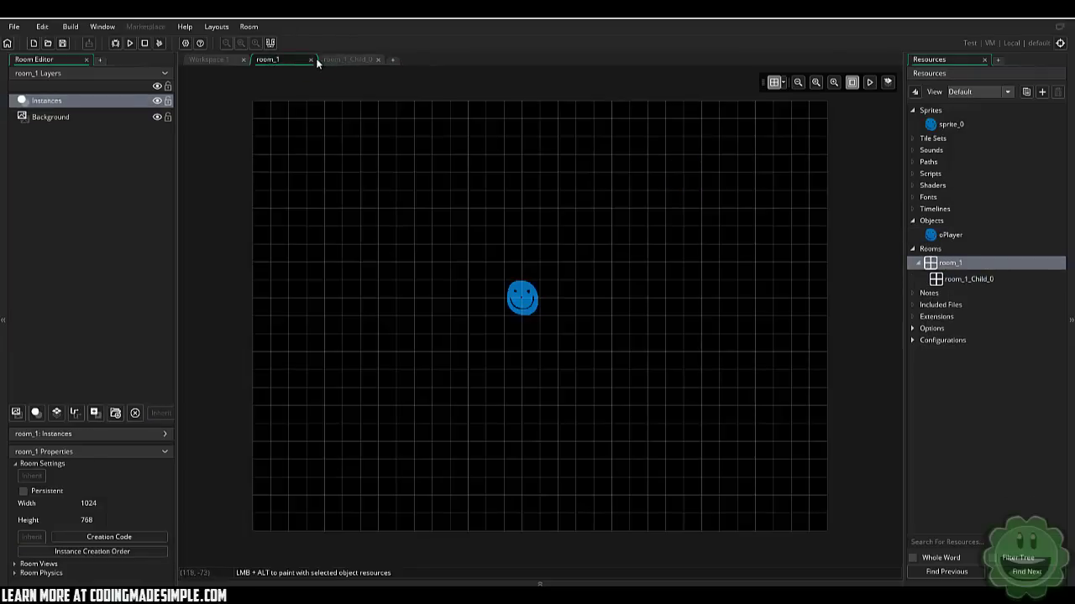
pyautogui.click(310, 60)
pyautogui.doubleClick(956, 264)
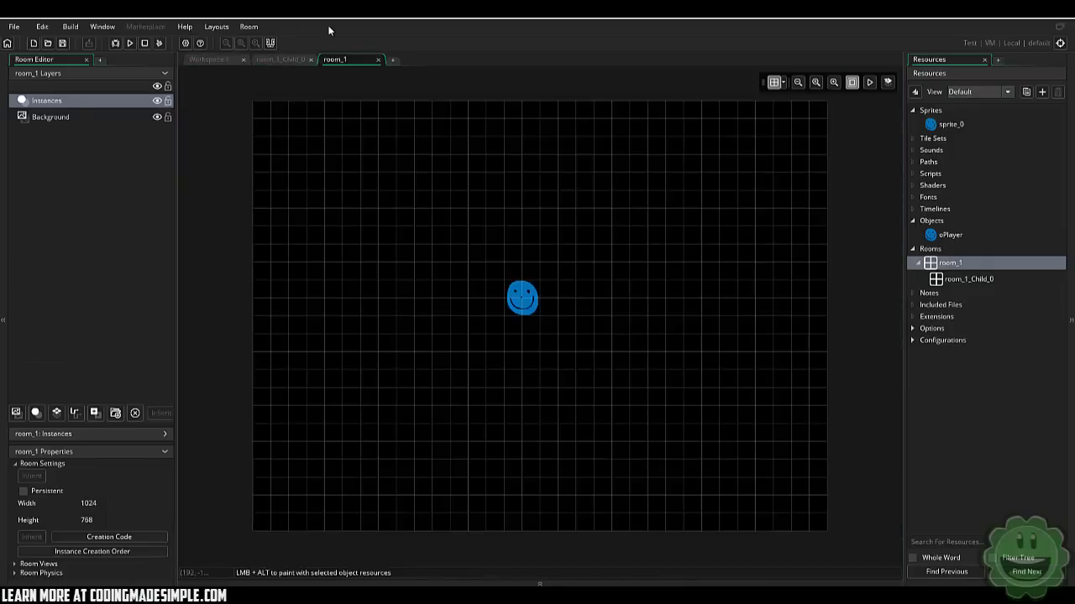
pyautogui.click(276, 59)
pyautogui.click(353, 59)
pyautogui.moveTo(946, 241); pyautogui.dragTo(575, 173)
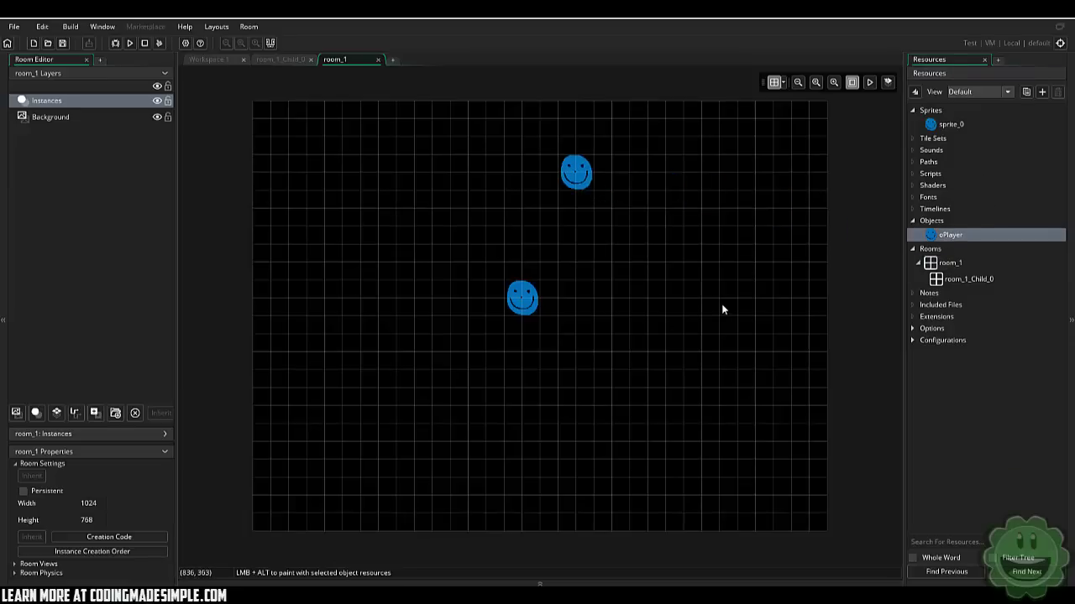
pyautogui.click(285, 59)
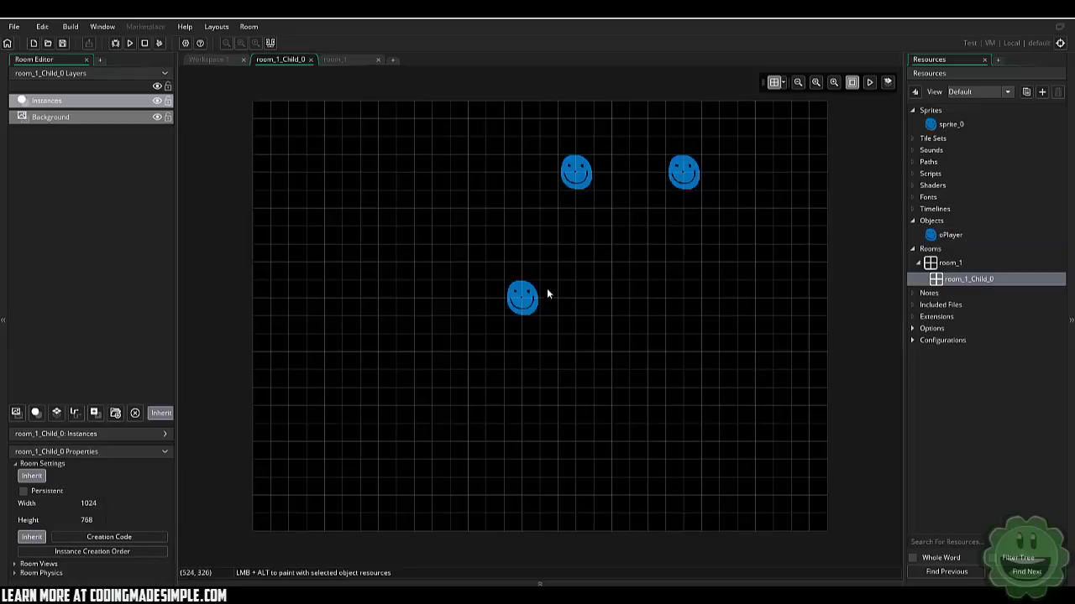
pyautogui.hotkey('ctrl', 'Tab')
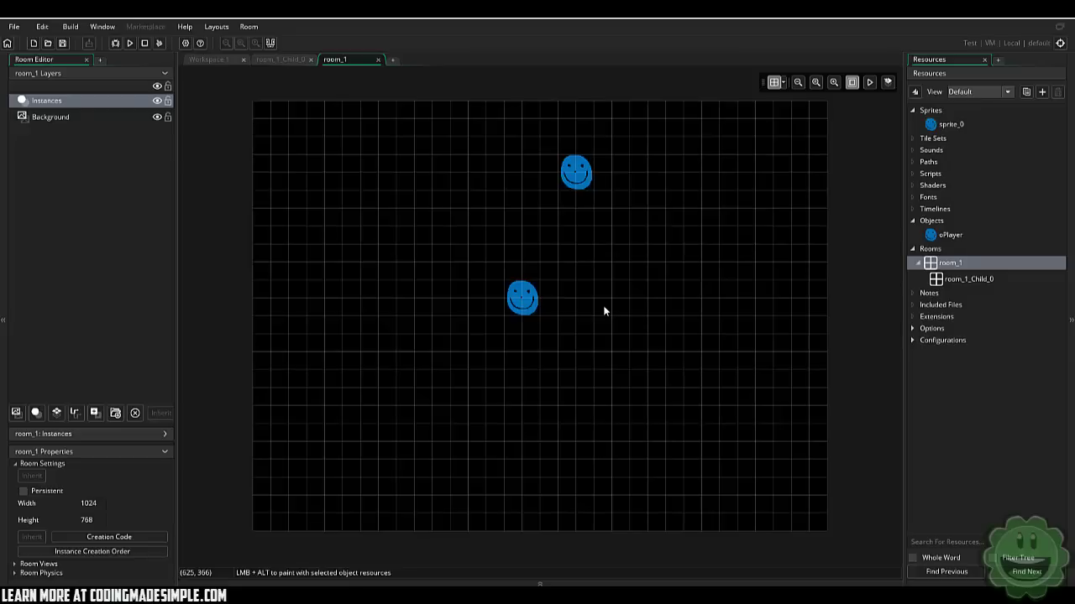
# - Close the room_1_Child_0 and room_1 editors and run the game
pyautogui.click(304, 61)
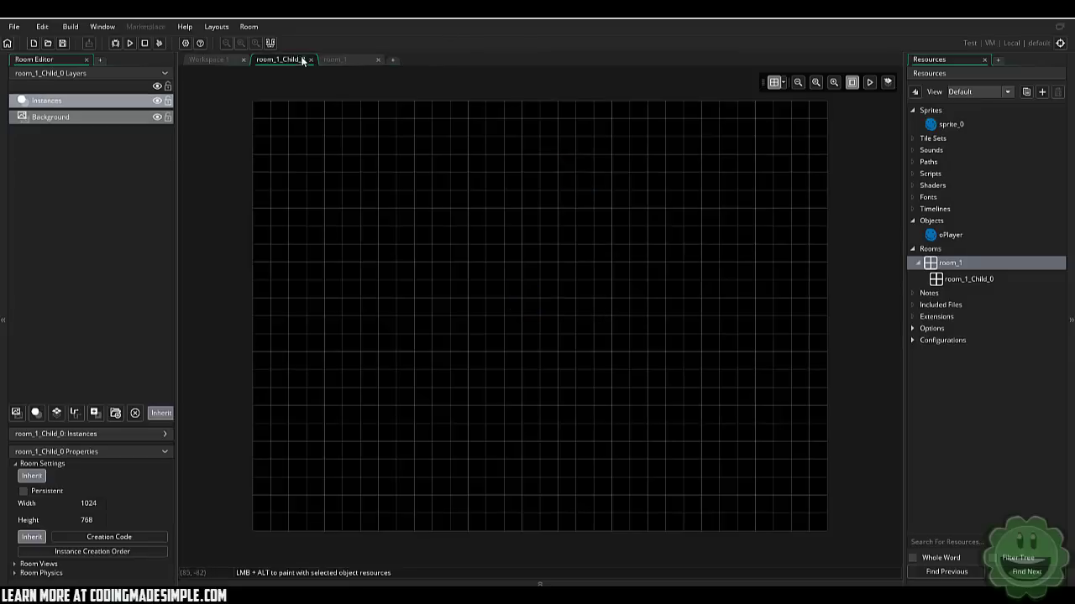
pyautogui.click(307, 59)
pyautogui.click(290, 58)
pyautogui.click(309, 60)
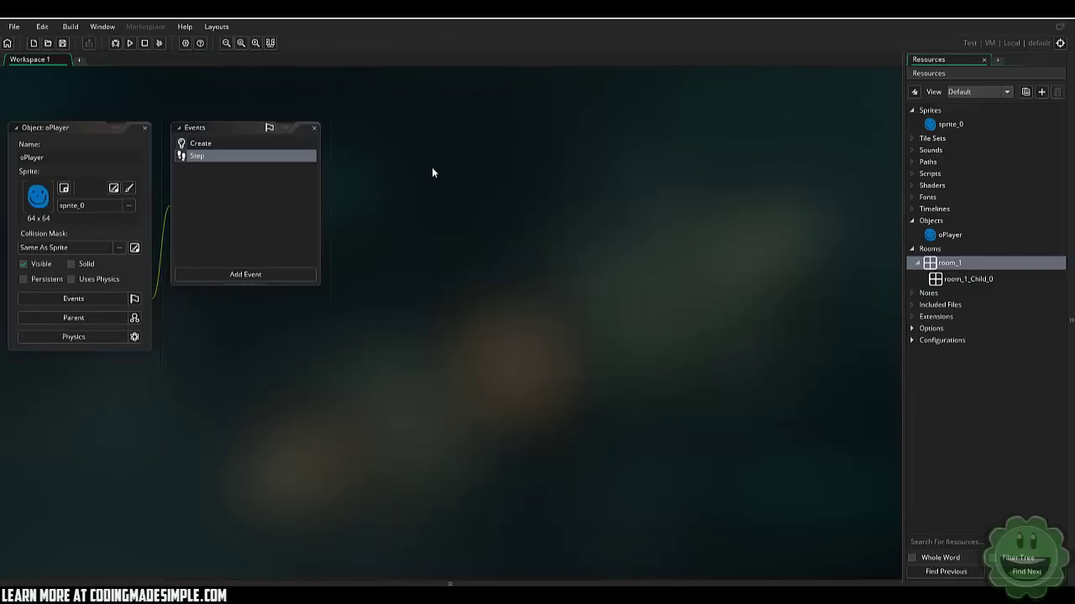
pyautogui.click(129, 43)
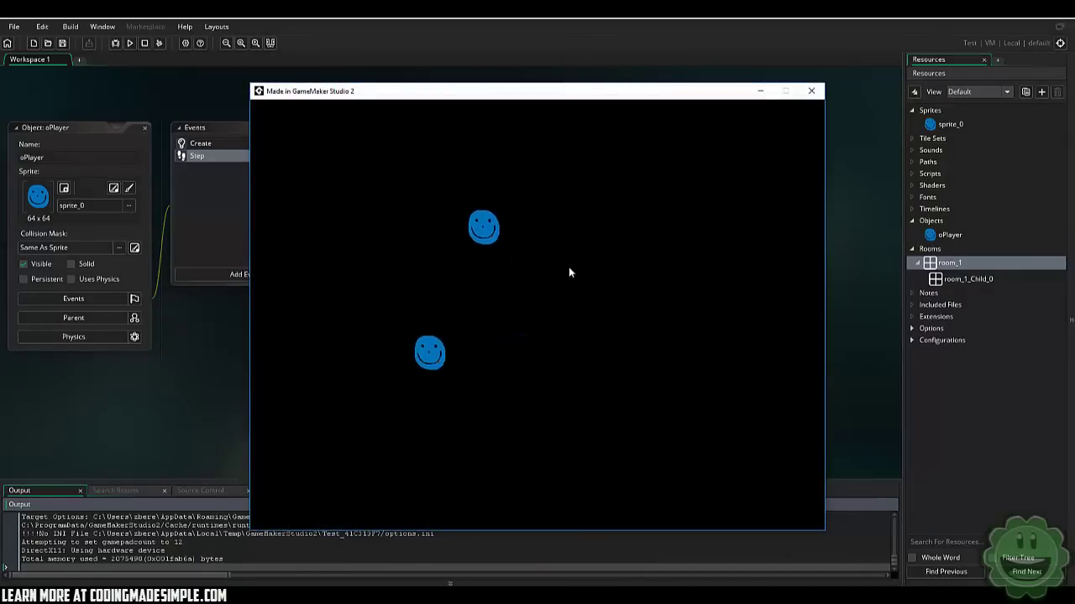
# - Close the running game window
pyautogui.click(811, 90)
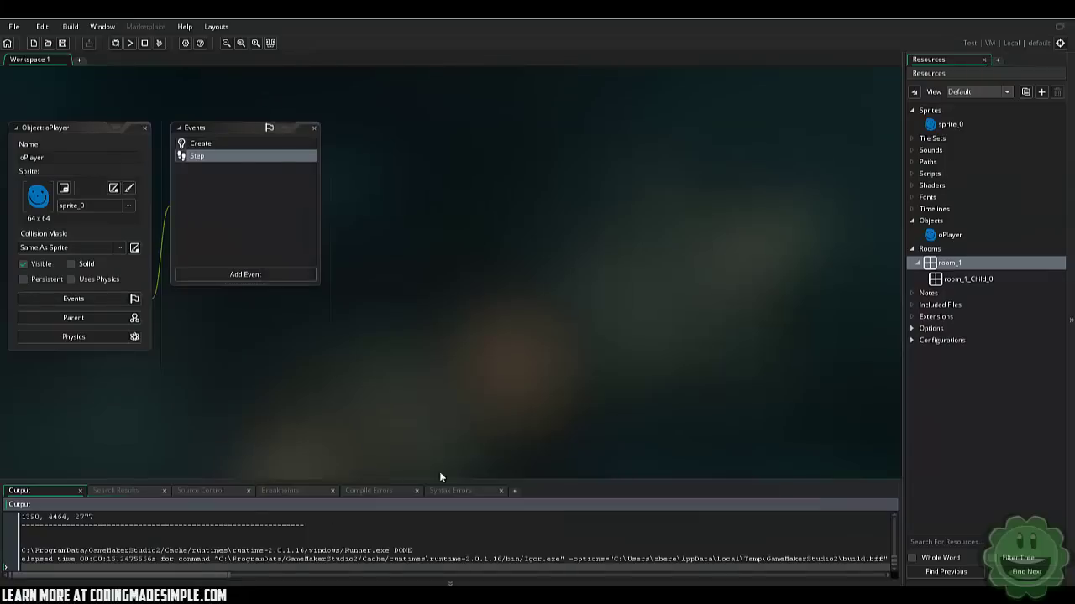